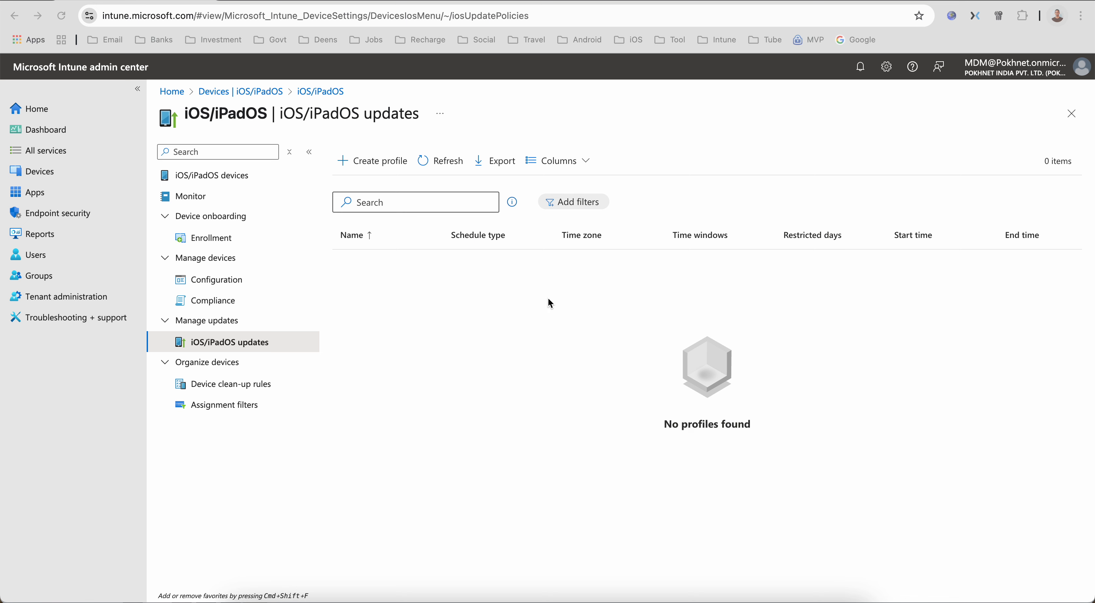
# - Open the iOS/iPadOS compliance policies and start creating a new compliance policy
pyautogui.click(68, 173)
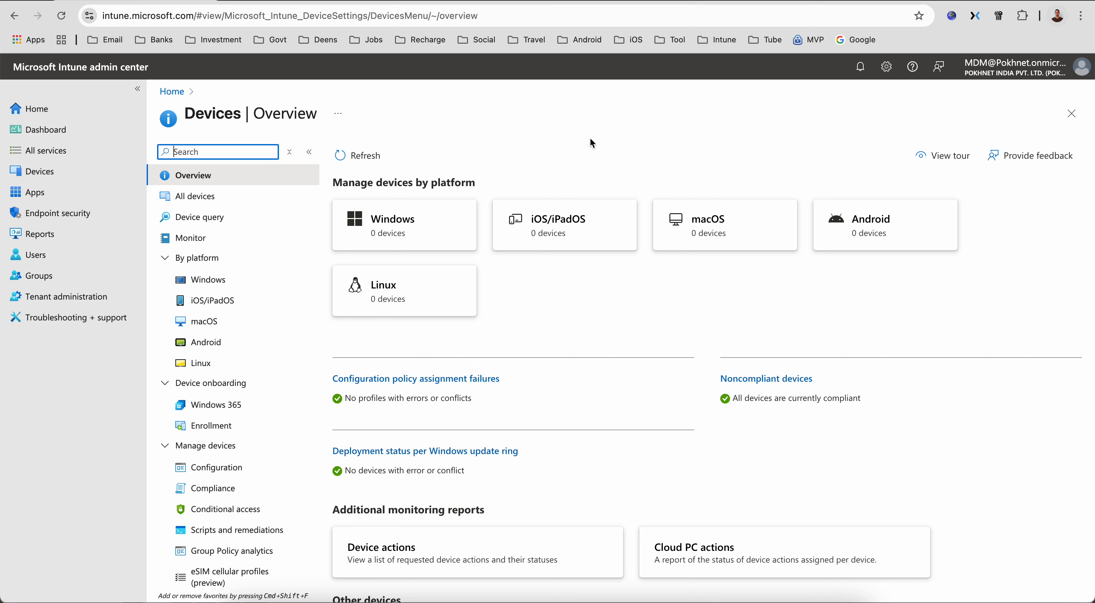
pyautogui.click(574, 227)
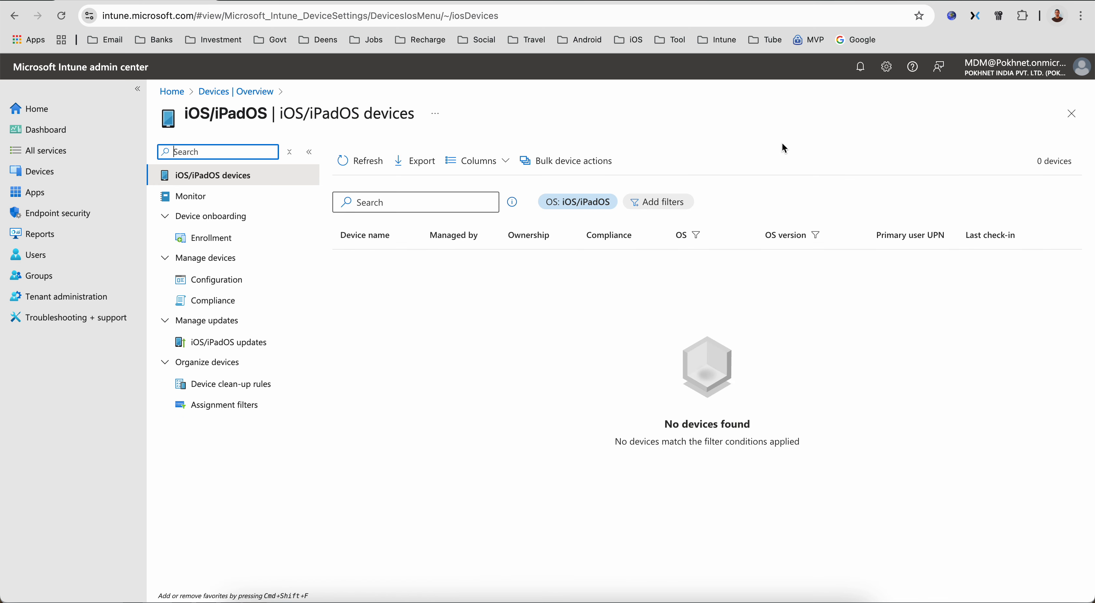
pyautogui.click(302, 298)
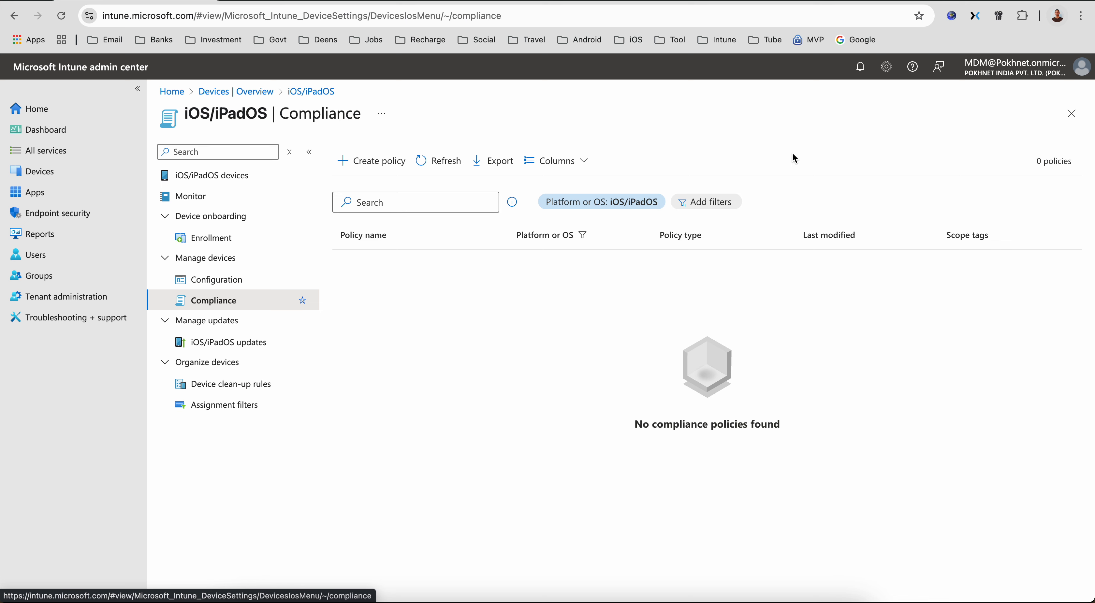
pyautogui.click(379, 175)
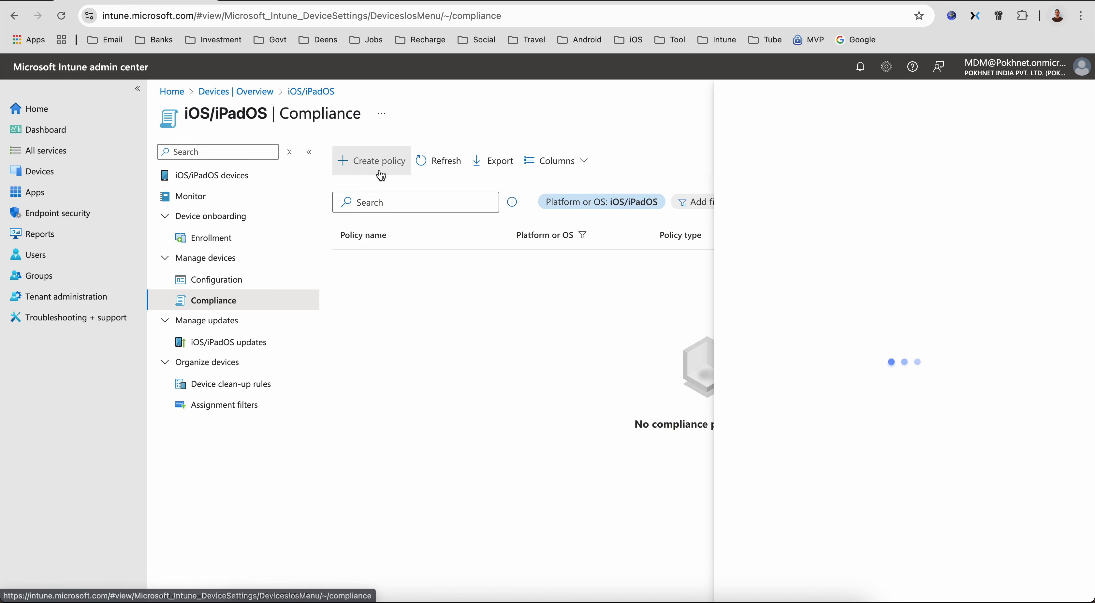
pyautogui.click(754, 577)
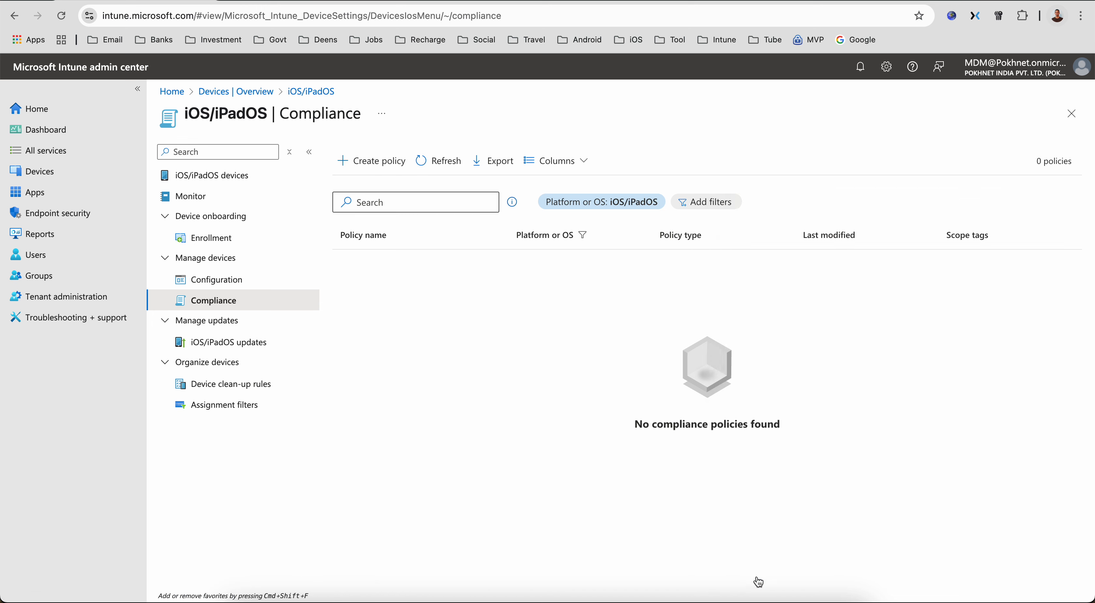
# - Name the policy "Block Corp Access upon Zero-Day V for iOS Devices"
pyautogui.click(399, 193)
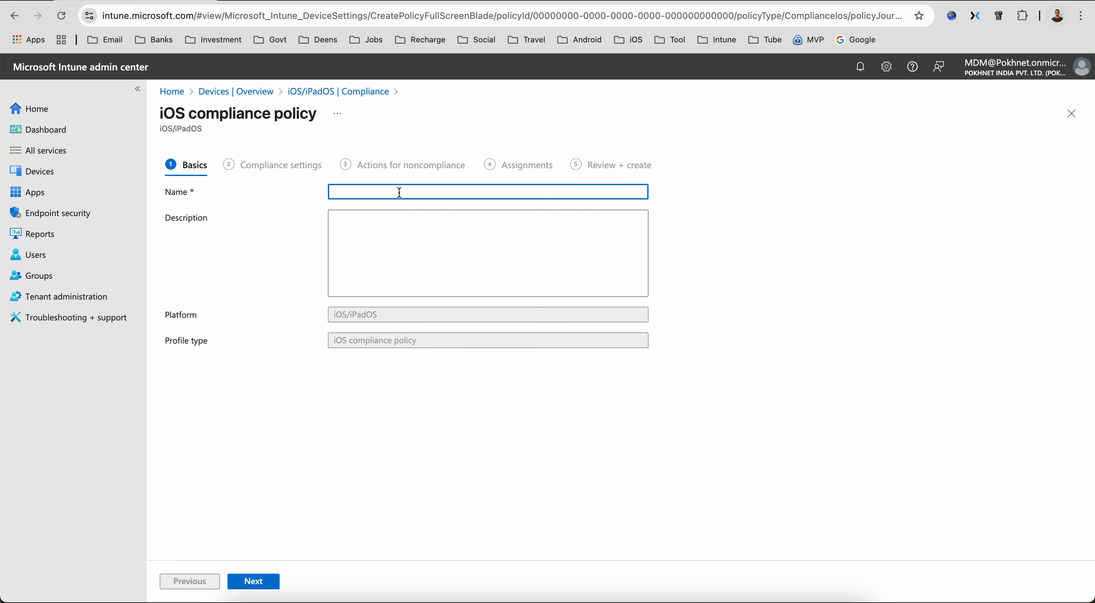
pyautogui.write('Block the')
pyautogui.press('BackSpace')
pyautogui.press('BackSpace')
pyautogui.press('BackSpace')
pyautogui.press('BackSpace')
pyautogui.write('Corp Access on')
pyautogui.press('BackSpace')
pyautogui.press('BackSpace')
pyautogui.write('upon Zero-Day V for i')
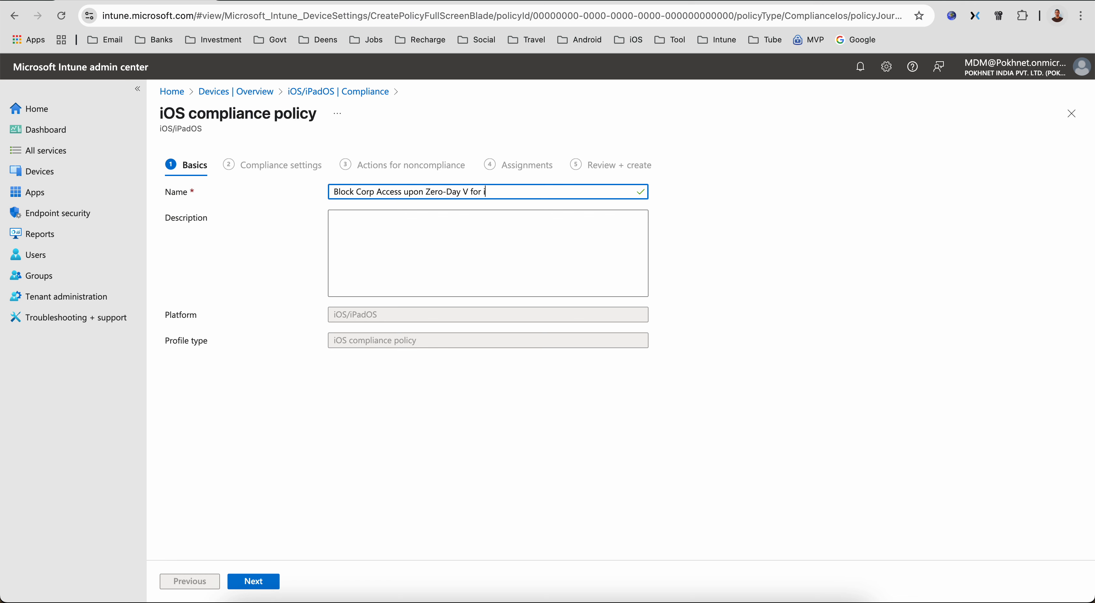
pyautogui.write('OS Devices')
# - Copy the policy name into the Description and continue to the compliance settings
pyautogui.hotkey('ctrl', 'a')
pyautogui.hotkey('ctrl', 'c')
pyautogui.click(508, 215)
pyautogui.hotkey('ctrl', 'v')
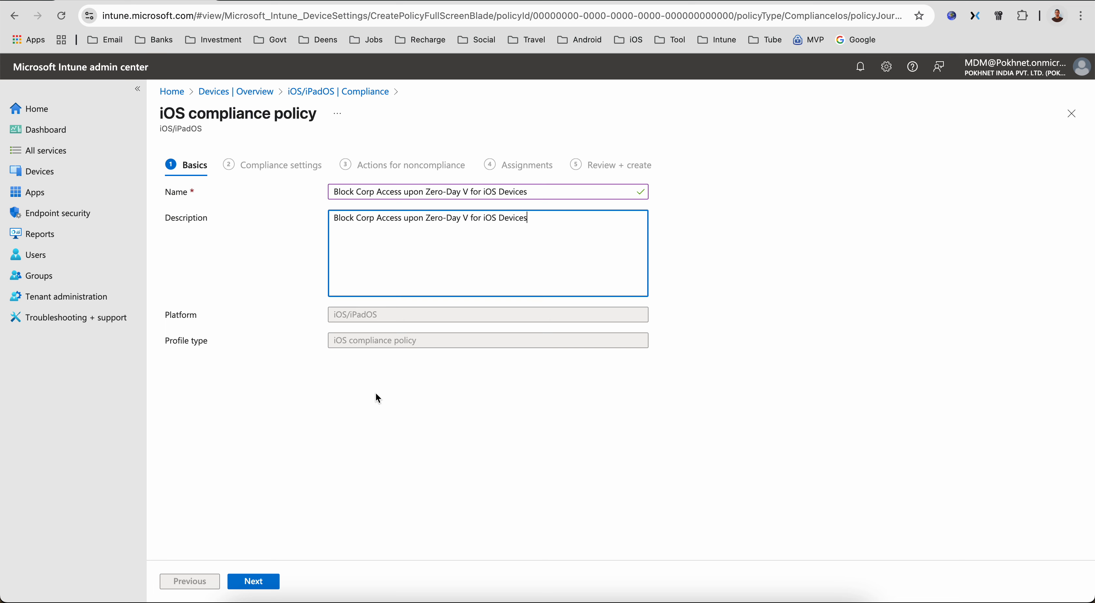
pyautogui.click(254, 587)
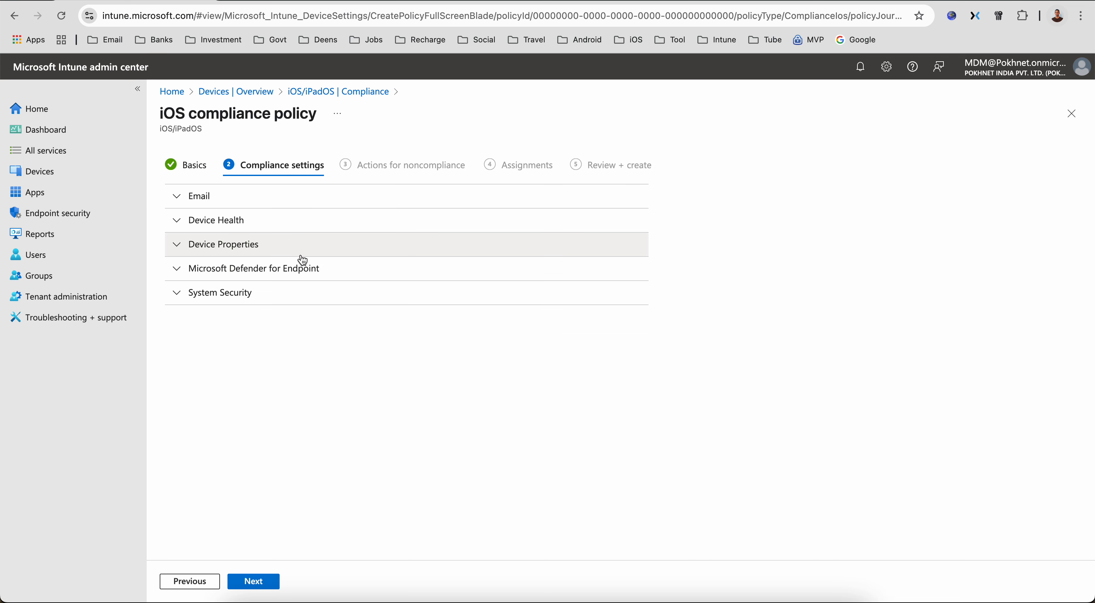
# - Expand the compliance setting sections to examine the Device Health and Device Properties options
pyautogui.click(261, 289)
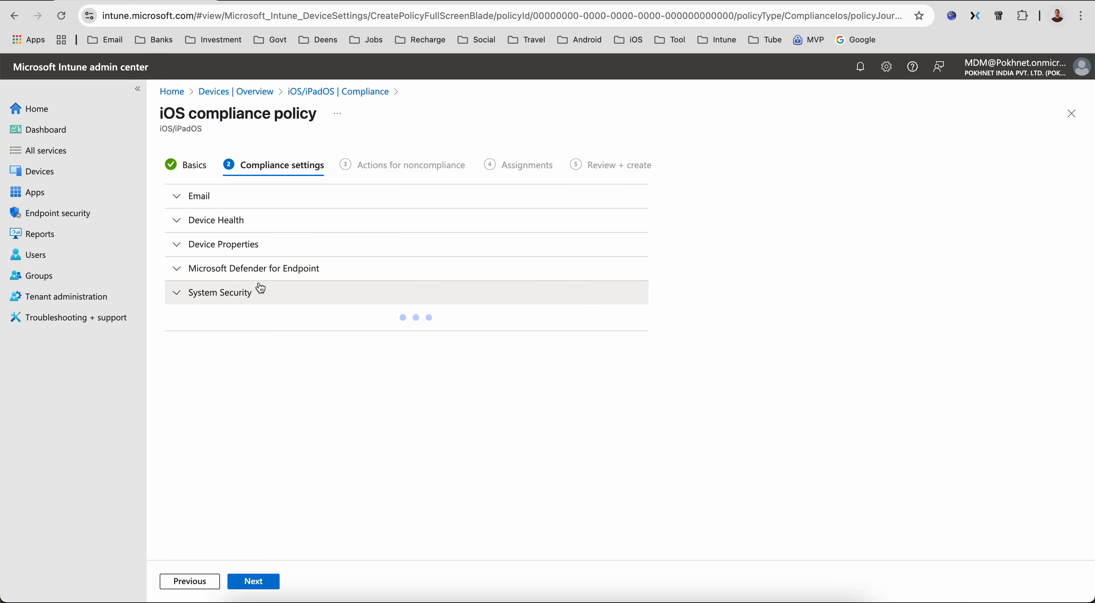
pyautogui.click(260, 290)
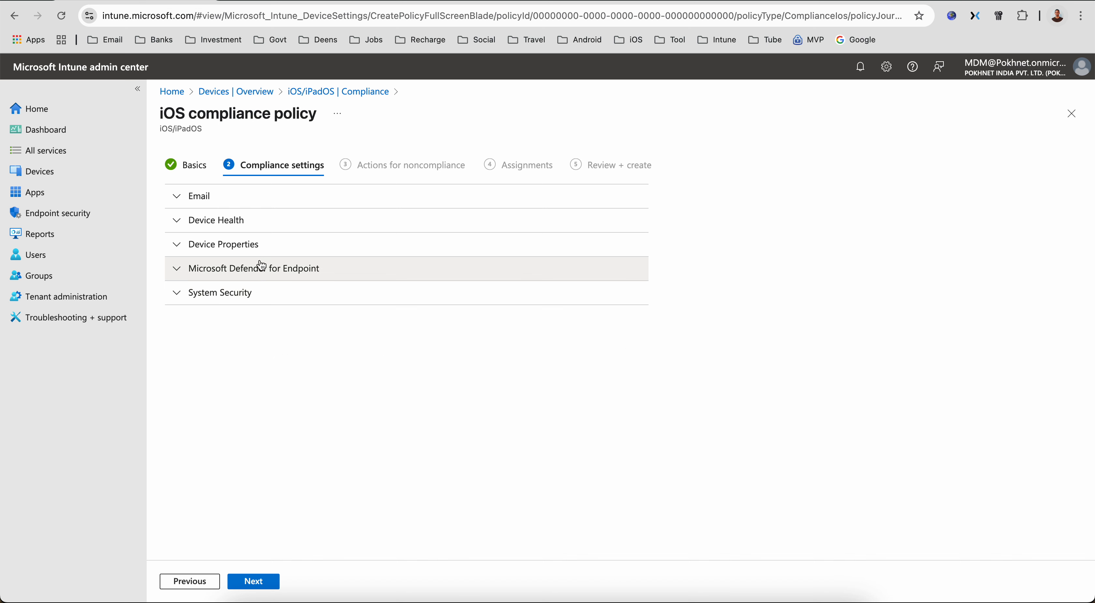
pyautogui.click(256, 223)
pyautogui.click(257, 223)
pyautogui.click(255, 249)
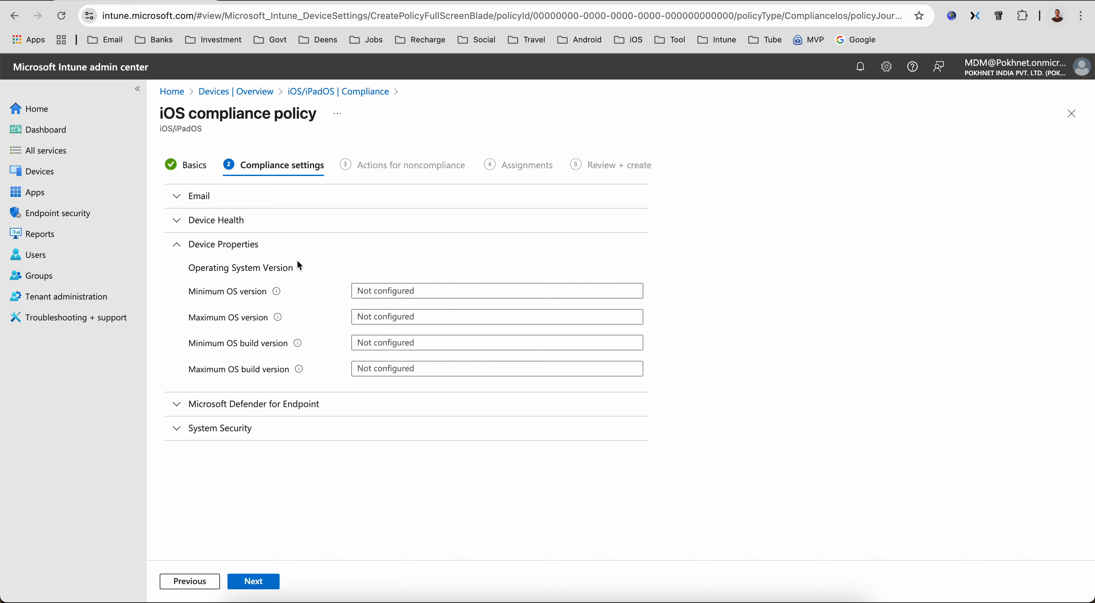
pyautogui.click(253, 229)
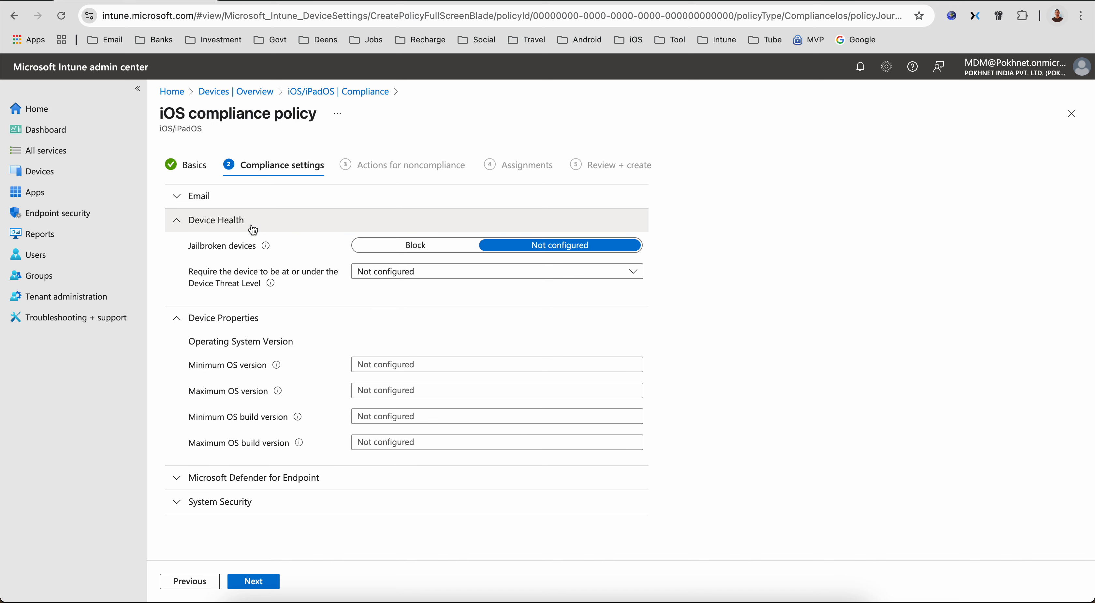
pyautogui.click(253, 229)
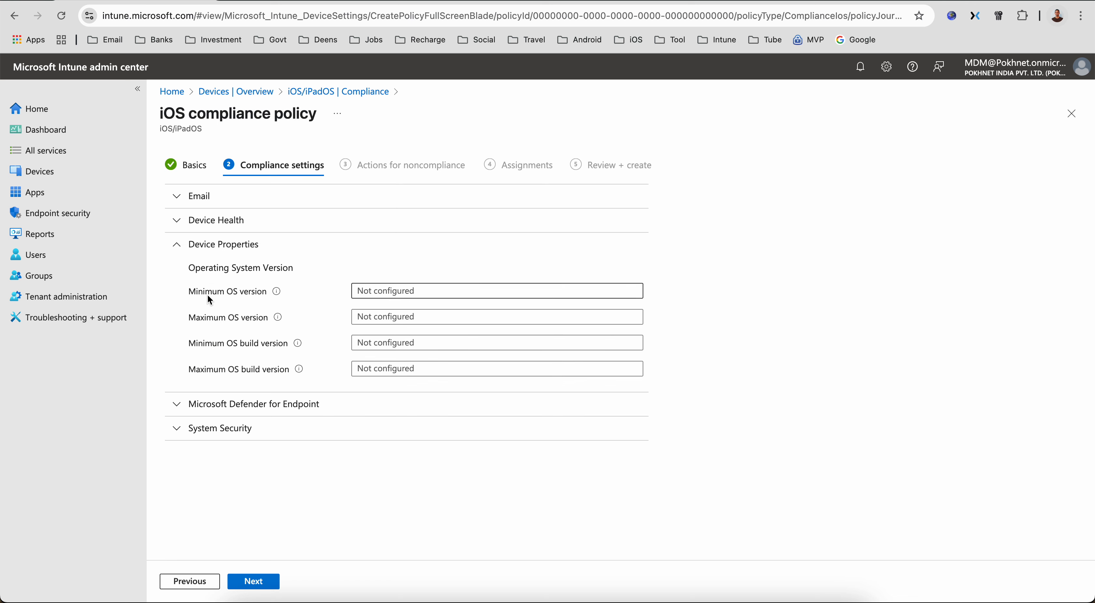
# - Set the minimum OS version to 18.0.0
pyautogui.click(363, 293)
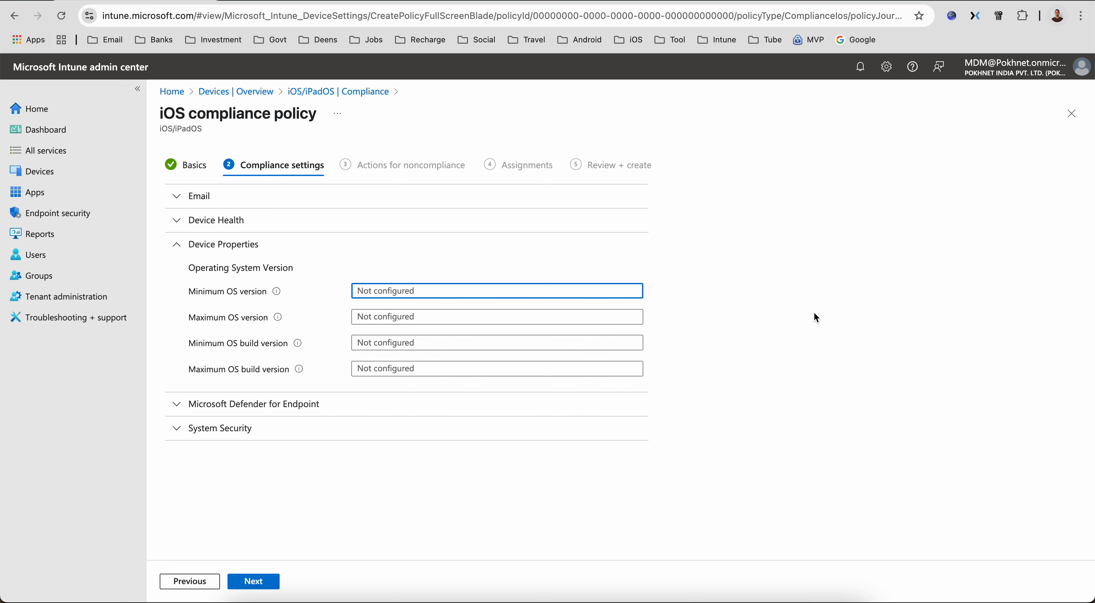
pyautogui.write('18.0.0')
# - Set the maximum OS version to 18.4.0
pyautogui.click(464, 315)
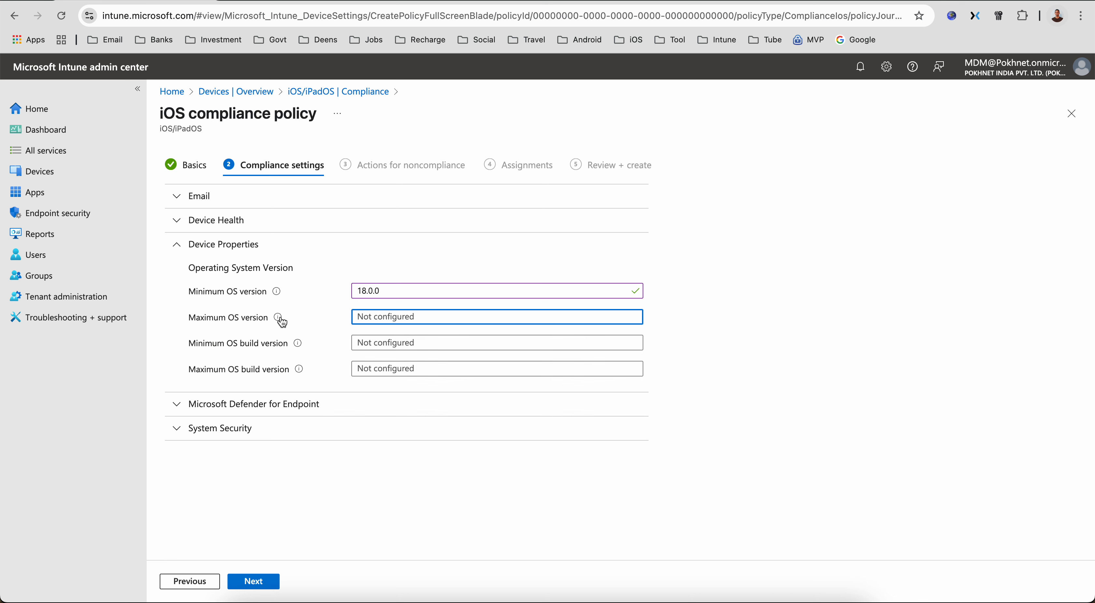
pyautogui.moveTo(282, 322)
pyautogui.write('18')
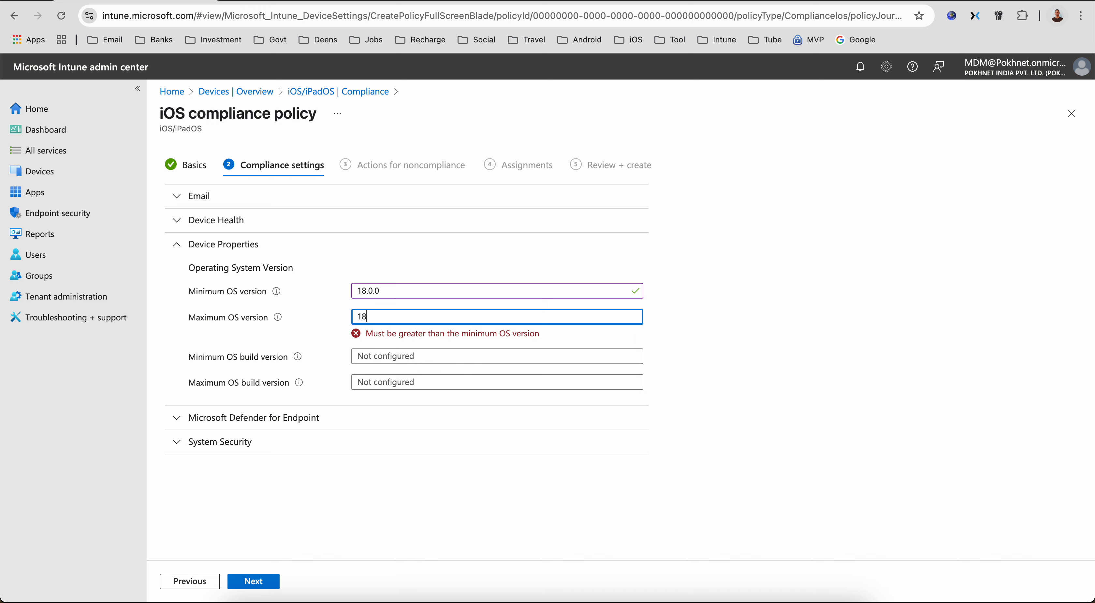
pyautogui.write('.5.0')
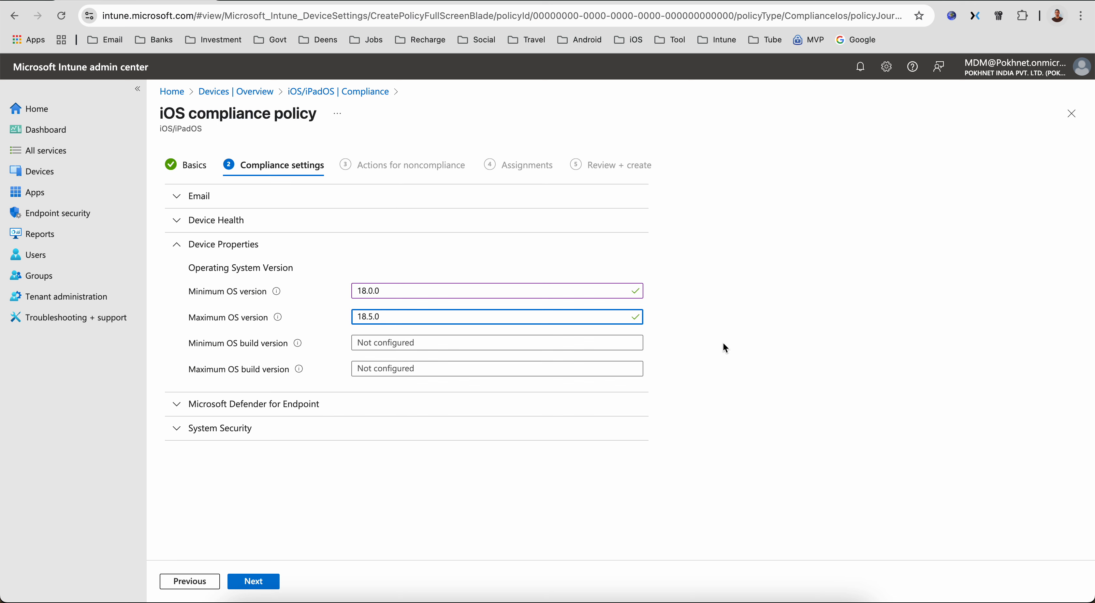
pyautogui.moveTo(379, 318); pyautogui.dragTo(343, 318)
pyautogui.click(410, 313)
pyautogui.click(372, 317)
pyautogui.press('BackSpace')
pyautogui.write('4')
pyautogui.press('BackSpace')
pyautogui.moveTo(395, 312); pyautogui.dragTo(315, 320)
# - Try entering a minimum OS build version of 22A
pyautogui.click(400, 370)
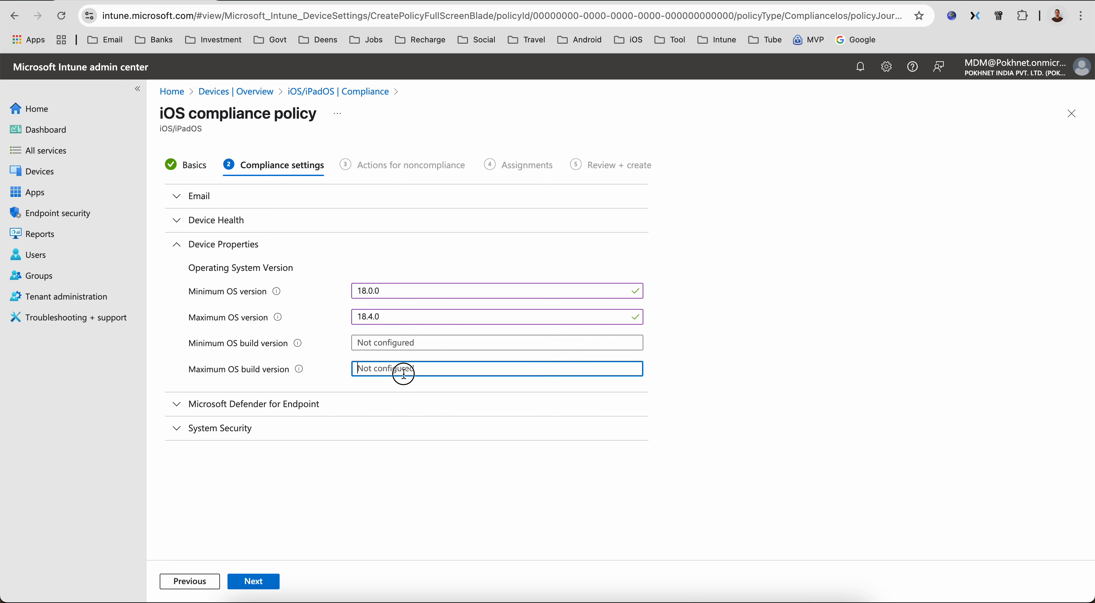
pyautogui.moveTo(392, 320); pyautogui.dragTo(341, 316)
pyautogui.doubleClick(398, 292)
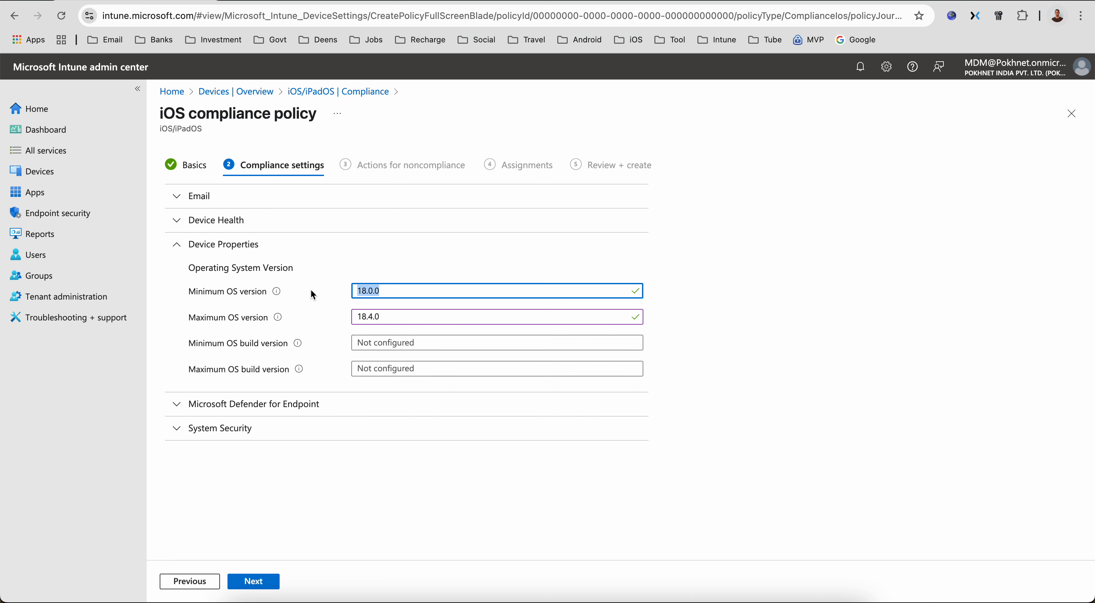
pyautogui.click(384, 342)
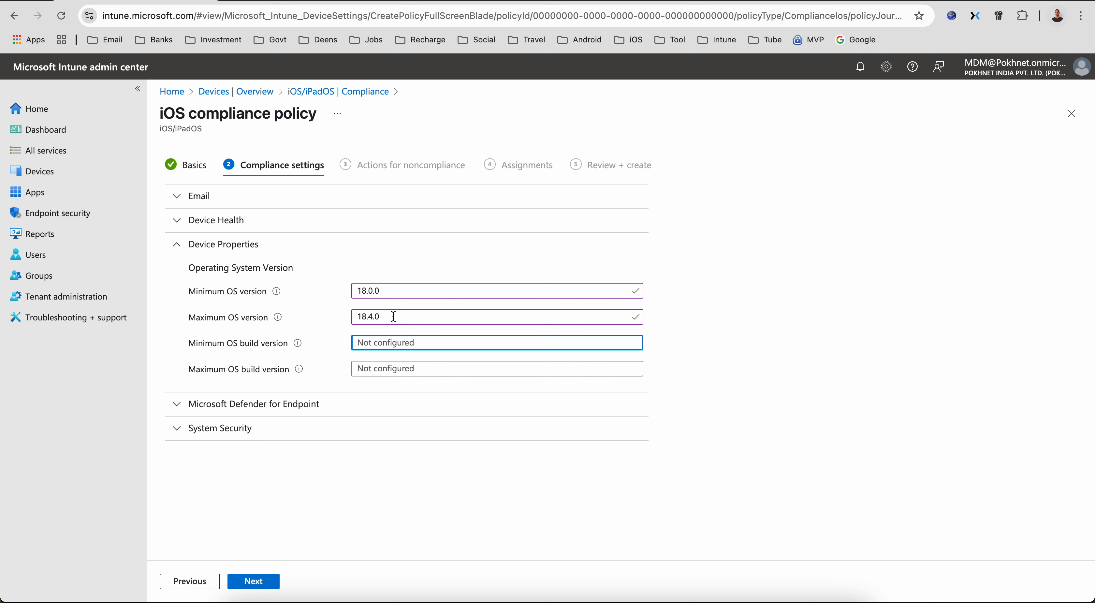
pyautogui.write('@@')
pyautogui.press('BackSpace')
pyautogui.press('BackSpace')
pyautogui.write('22')
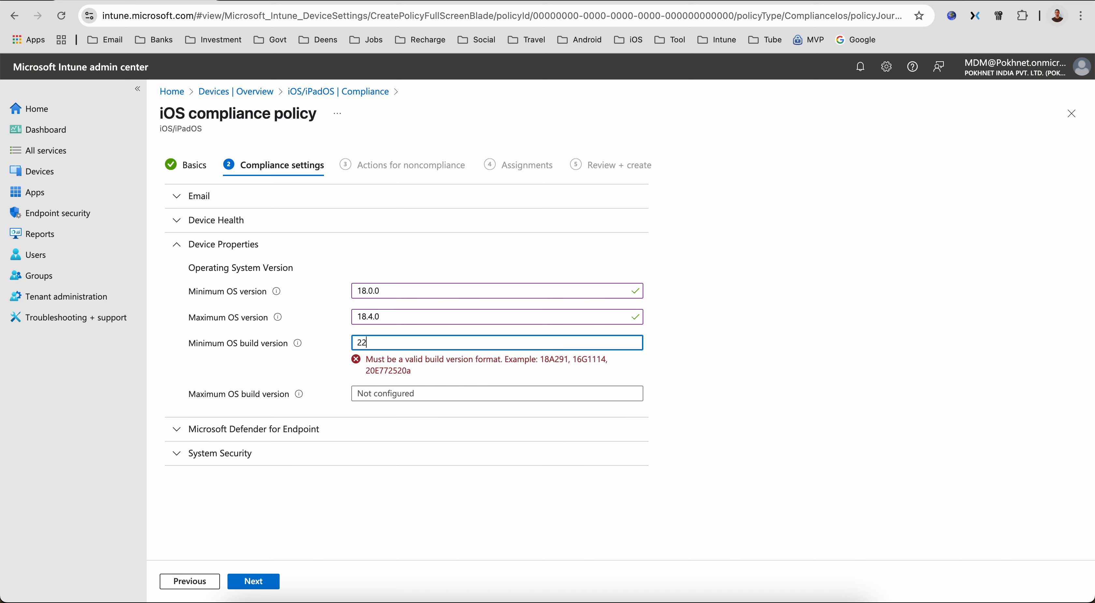
pyautogui.write('A')
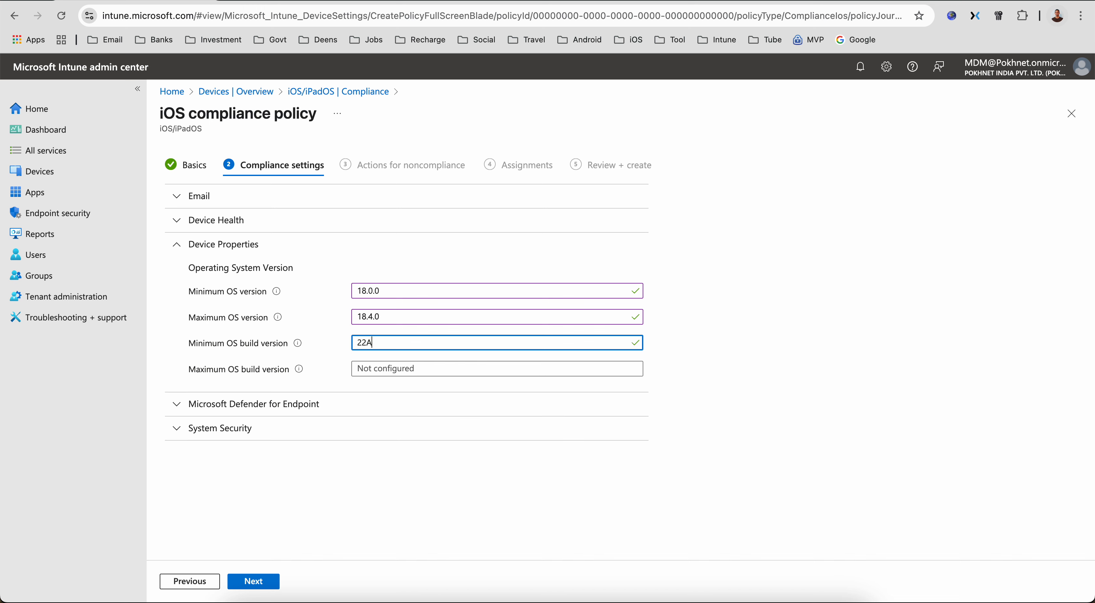
pyautogui.press('BackSpace')
pyautogui.press('BackSpace')
pyautogui.press('BackSpace')
pyautogui.click(734, 302)
# - Clear the minimum OS version and continue to Actions for noncompliance
pyautogui.moveTo(407, 317); pyautogui.dragTo(306, 322)
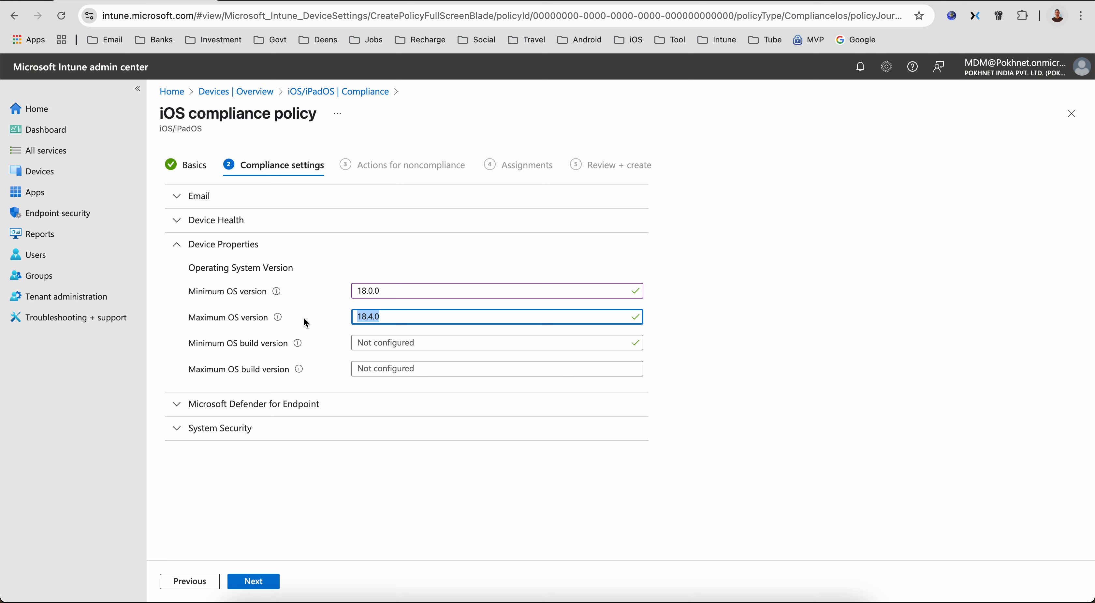
pyautogui.click(385, 319)
pyautogui.click(367, 293)
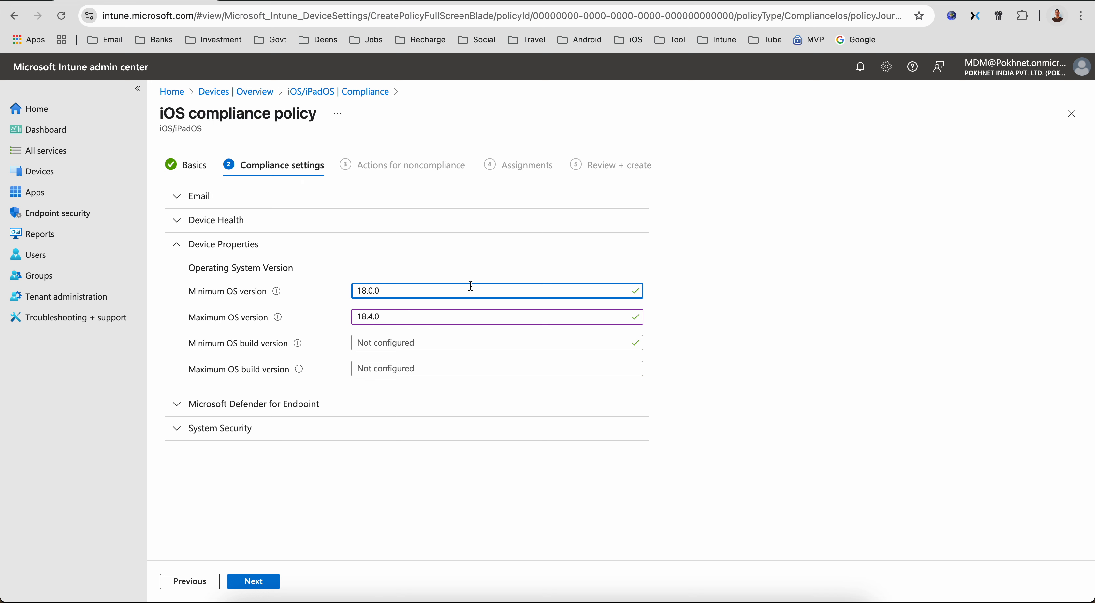
pyautogui.click(385, 291)
pyautogui.moveTo(385, 290); pyautogui.dragTo(300, 294)
pyautogui.press('BackSpace')
pyautogui.click(739, 310)
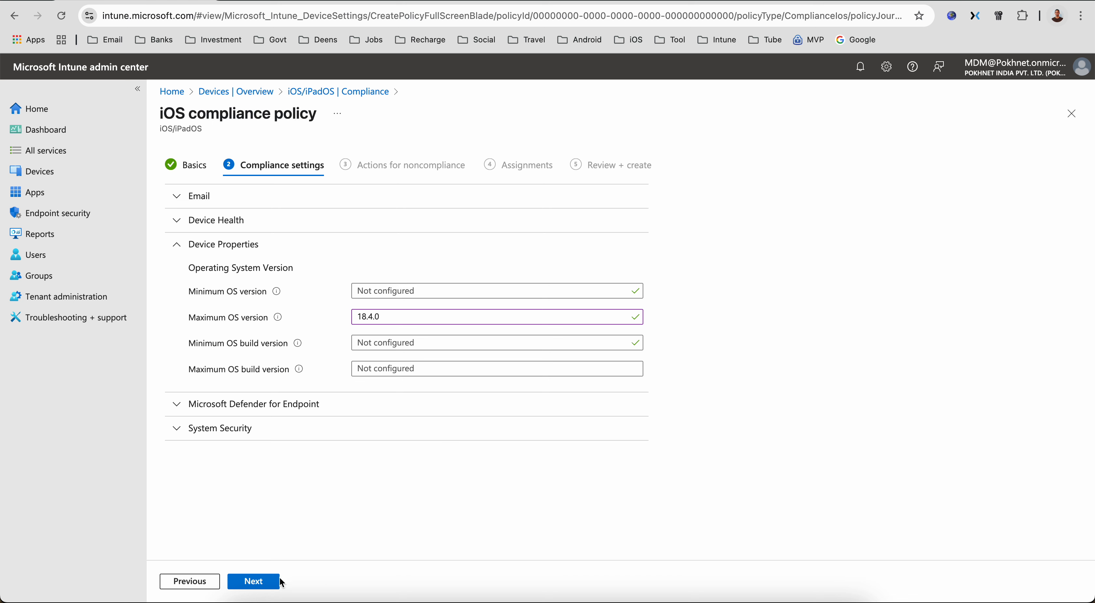
pyautogui.click(254, 581)
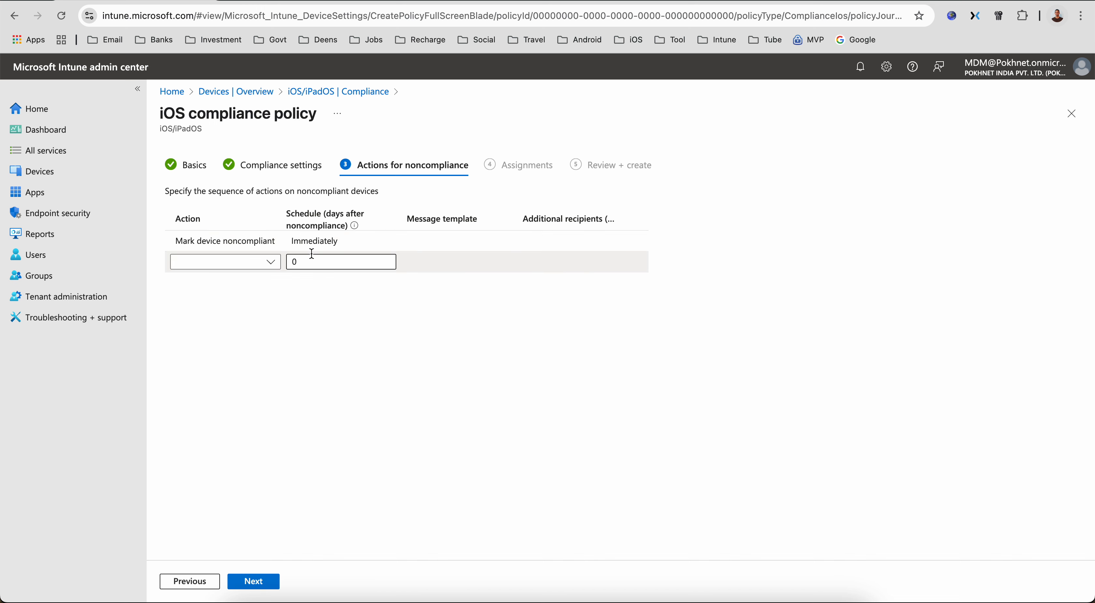
# - Add the Send email to end user and Send push notification to end user actions
pyautogui.click(202, 240)
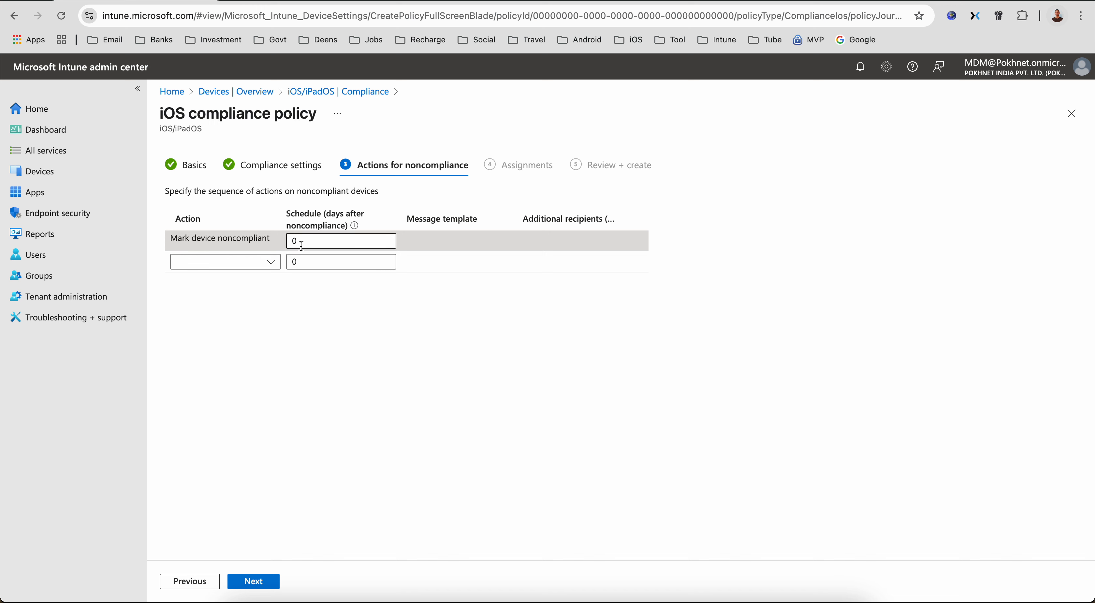
pyautogui.moveTo(301, 246); pyautogui.dragTo(262, 243)
pyautogui.click(268, 262)
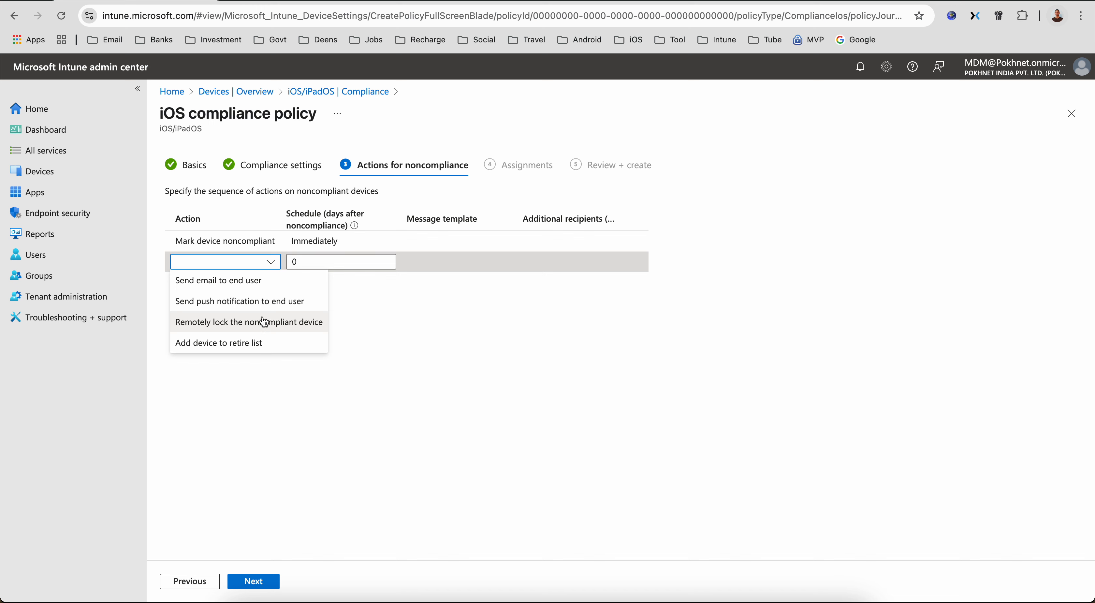
pyautogui.click(263, 290)
pyautogui.click(271, 316)
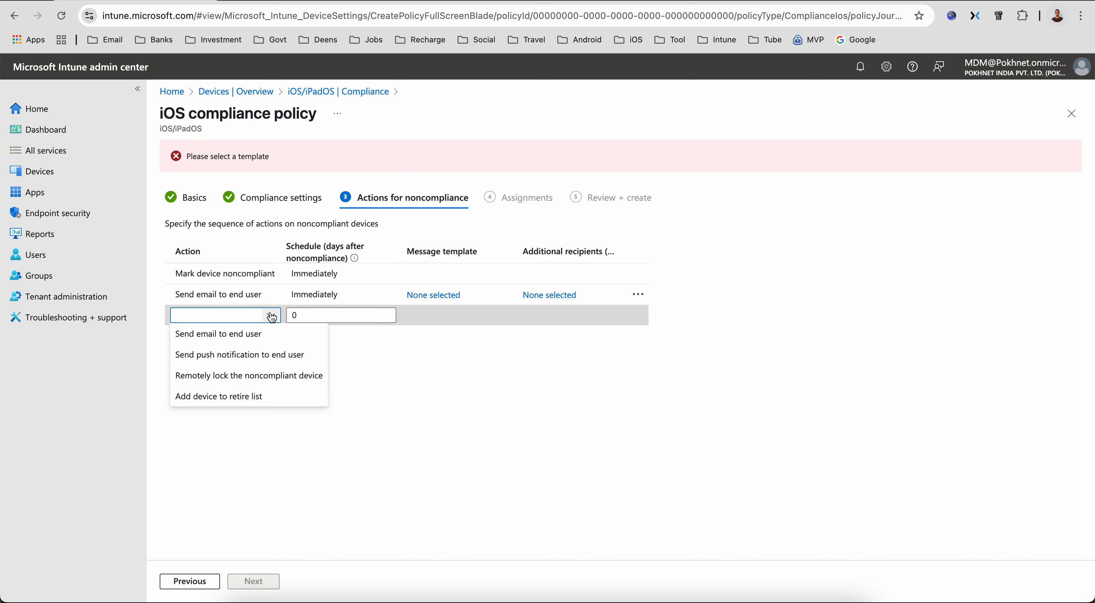
pyautogui.click(268, 360)
# - Add the Remotely lock the noncompliant device and Add device to retire list actions
pyautogui.click(273, 339)
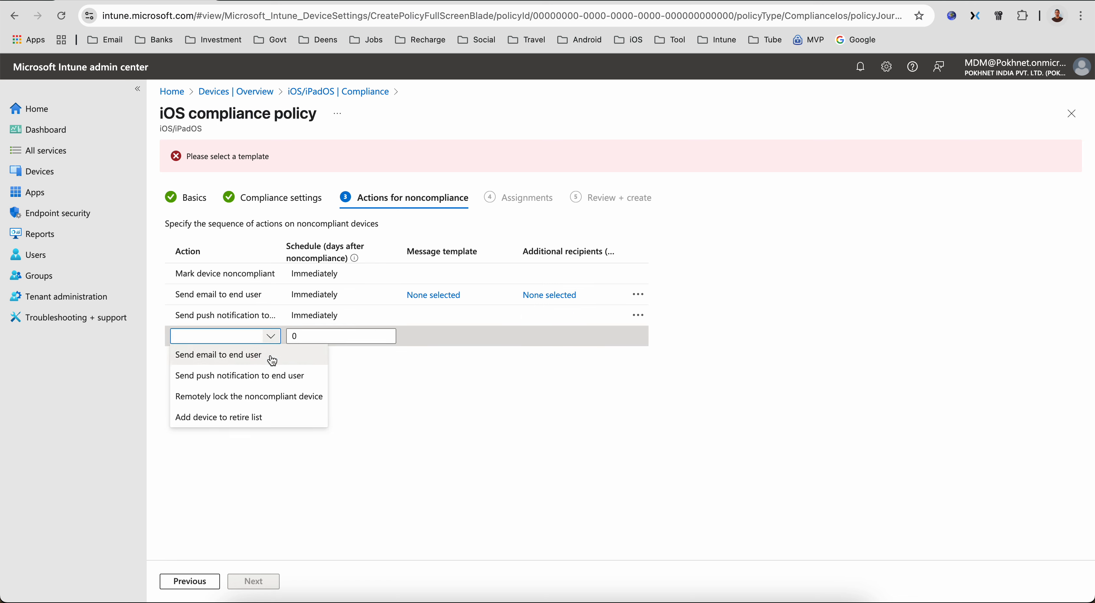
pyautogui.click(268, 396)
pyautogui.click(270, 362)
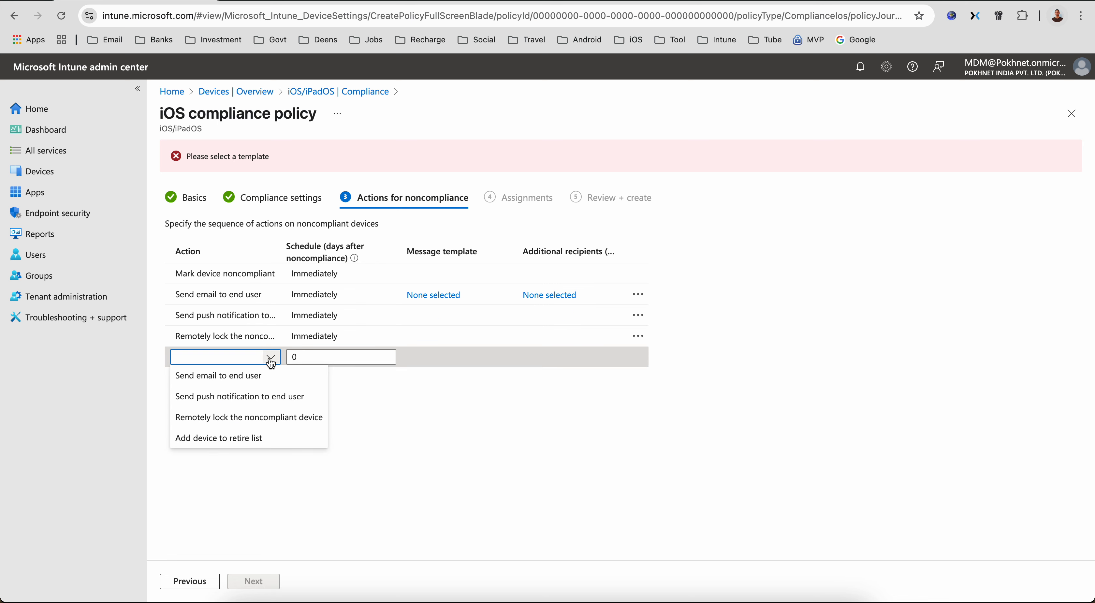
pyautogui.click(265, 437)
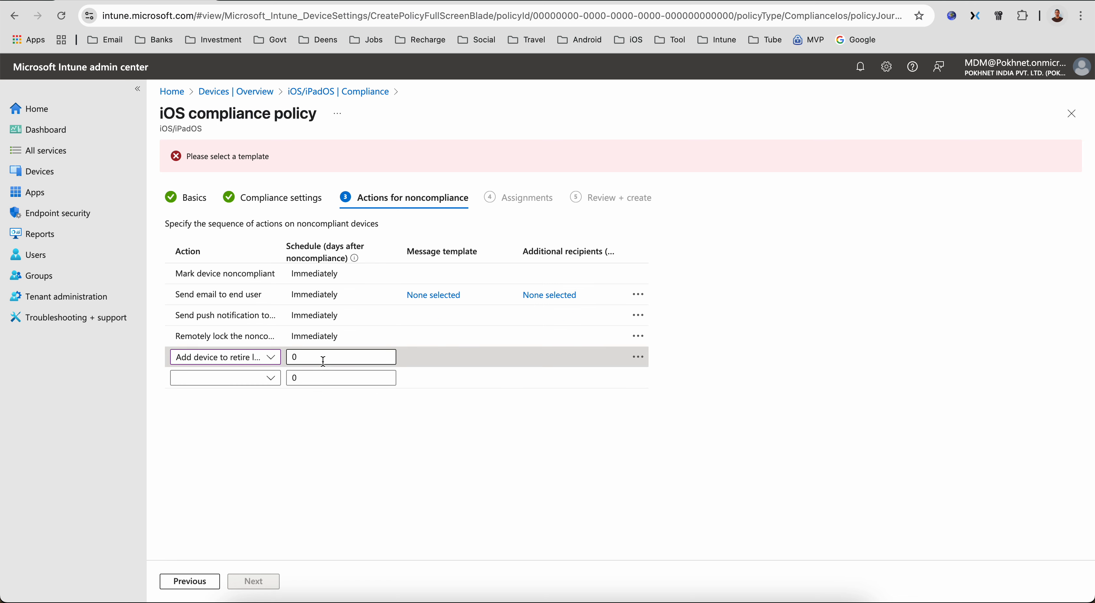
pyautogui.click(268, 359)
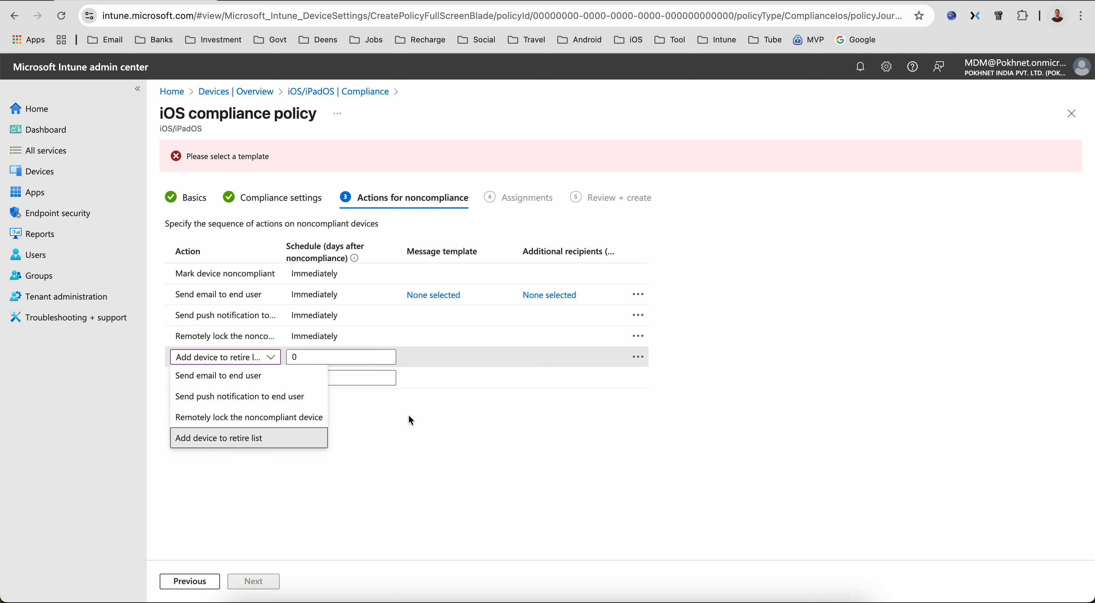
pyautogui.click(320, 356)
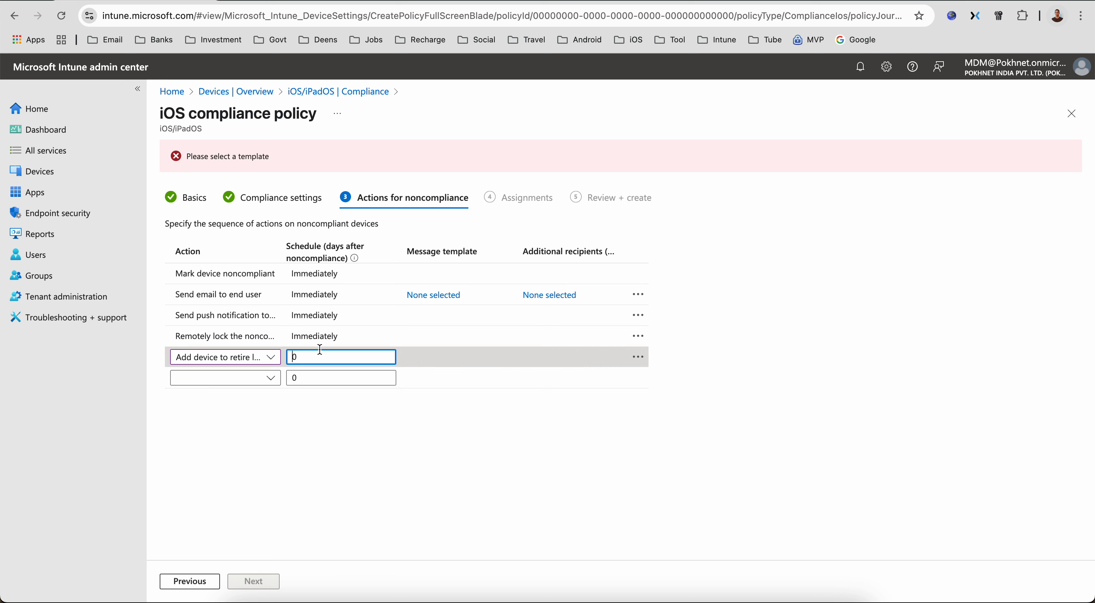
# - Set the Add device to retire list action's schedule to 1 day
pyautogui.moveTo(320, 353); pyautogui.dragTo(286, 353)
pyautogui.write('1')
pyautogui.click(391, 457)
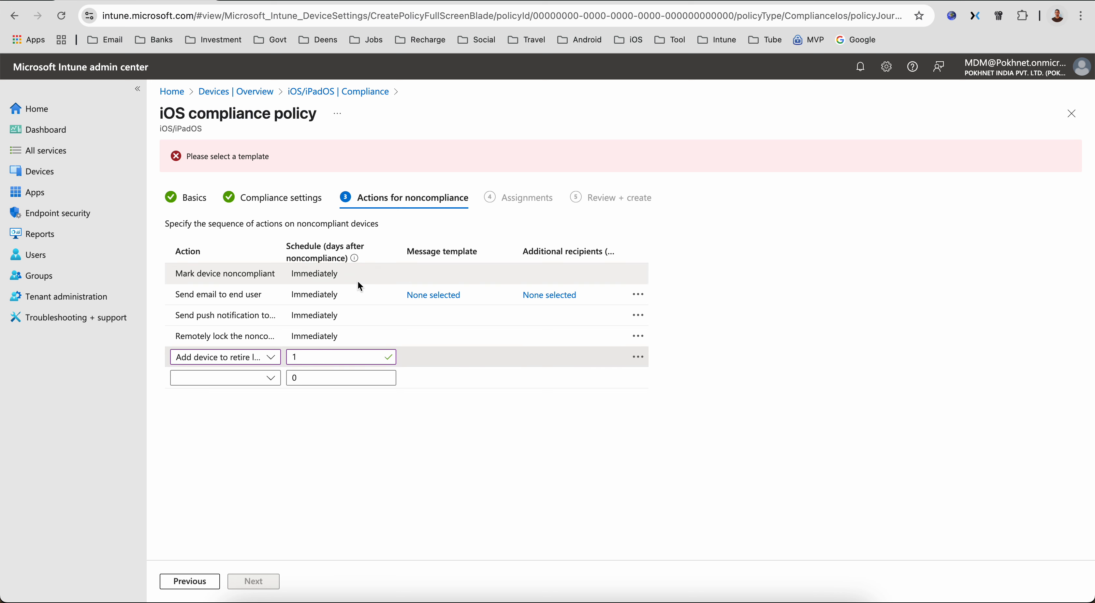
# - Set the Send email to end user action's schedule to 1 day after noncompliance
pyautogui.click(359, 293)
pyautogui.click(284, 294)
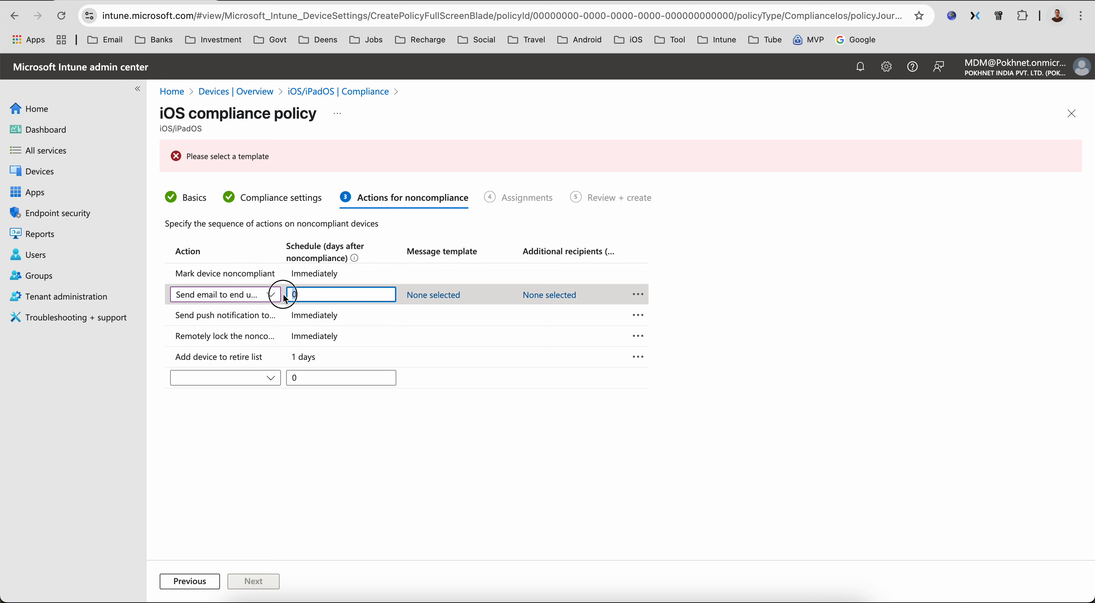
pyautogui.click(324, 314)
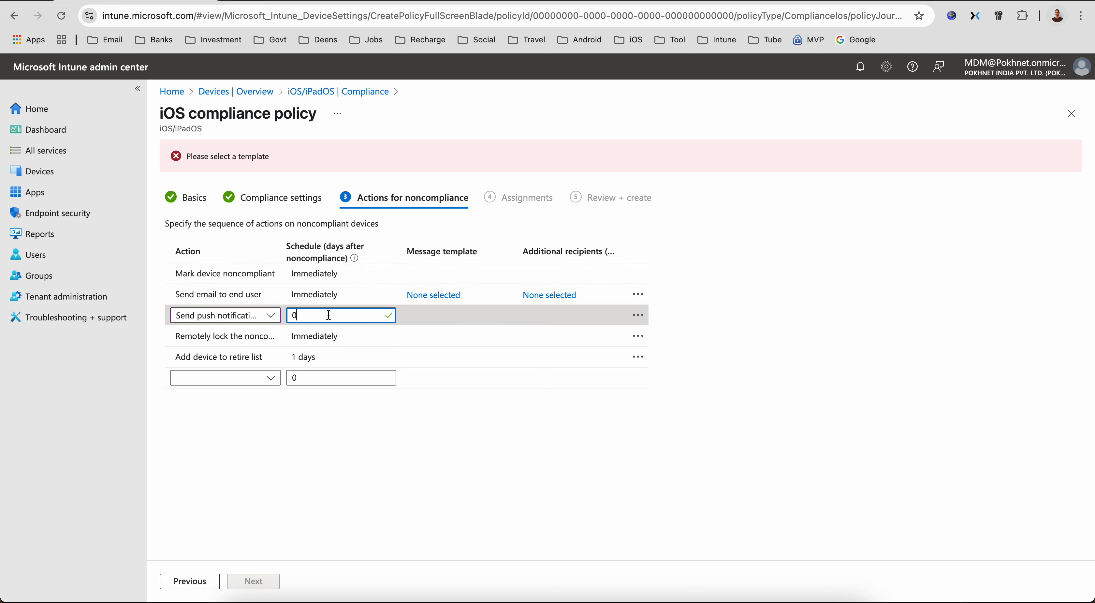
pyautogui.click(320, 297)
pyautogui.press('BackSpace')
pyautogui.write('1')
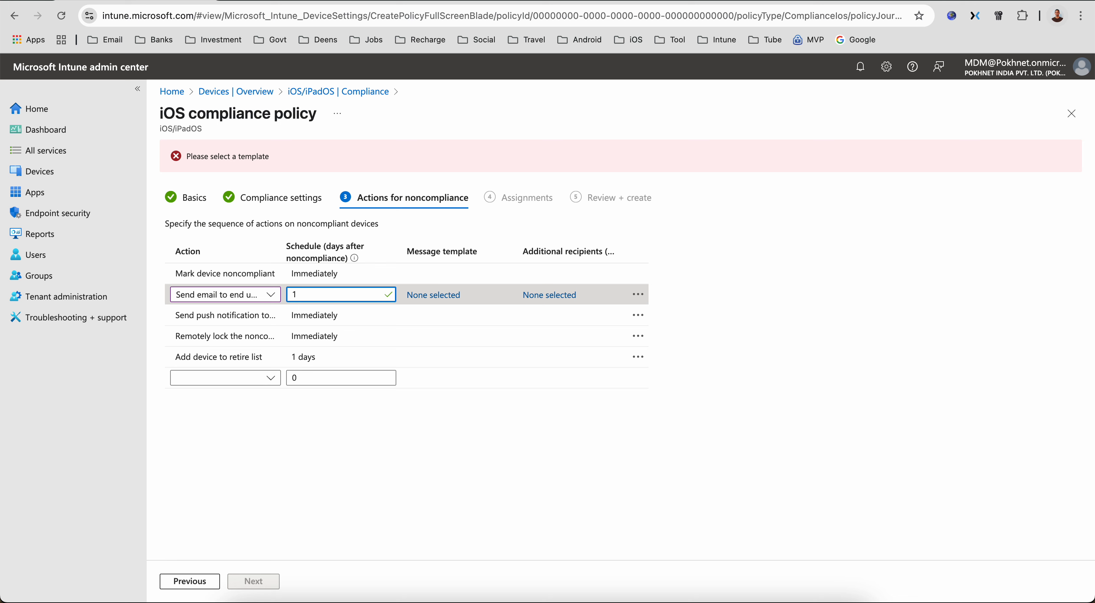
# - Set the Add device to retire list action's schedule to 2 days after noncompliance
pyautogui.click(317, 357)
pyautogui.click(279, 361)
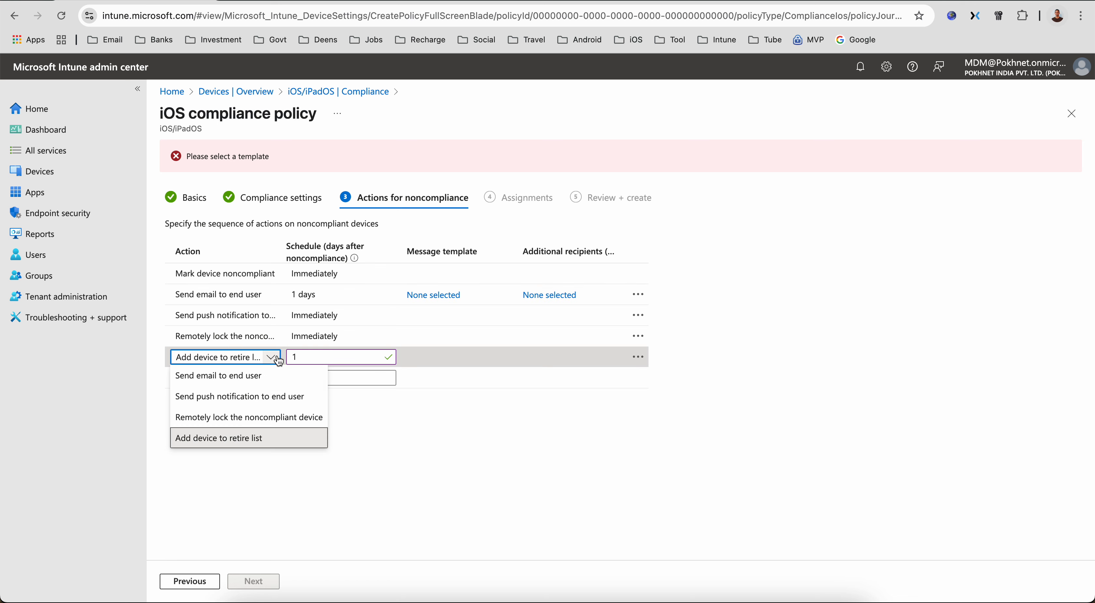
pyautogui.click(317, 357)
pyautogui.press('BackSpace')
pyautogui.write('2')
pyautogui.click(345, 443)
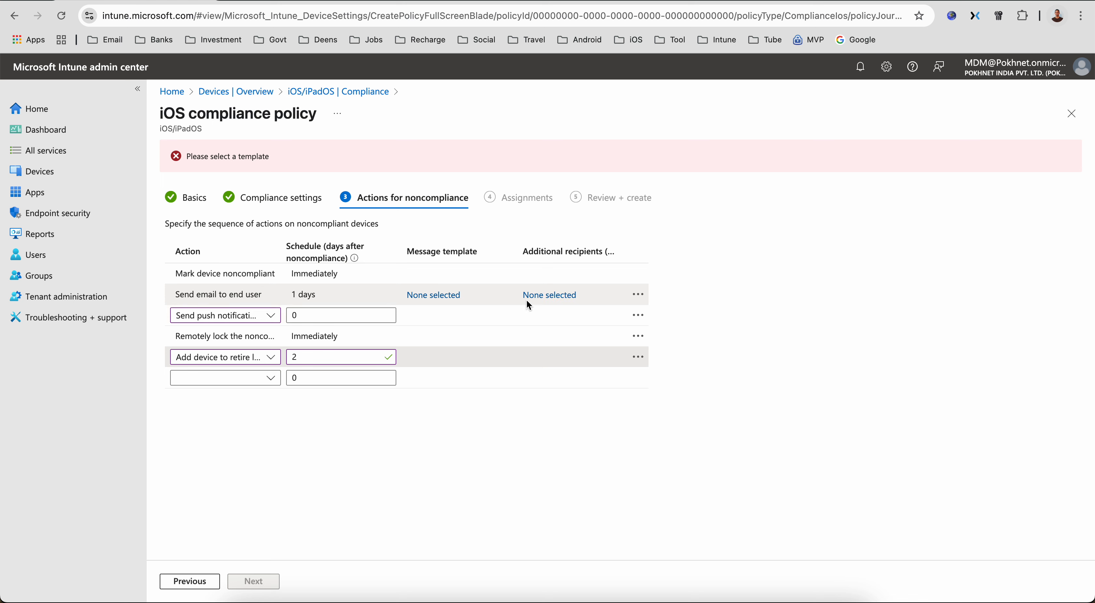
# - Browse the email action's message templates and additional recipient groups without selecting any
pyautogui.click(451, 295)
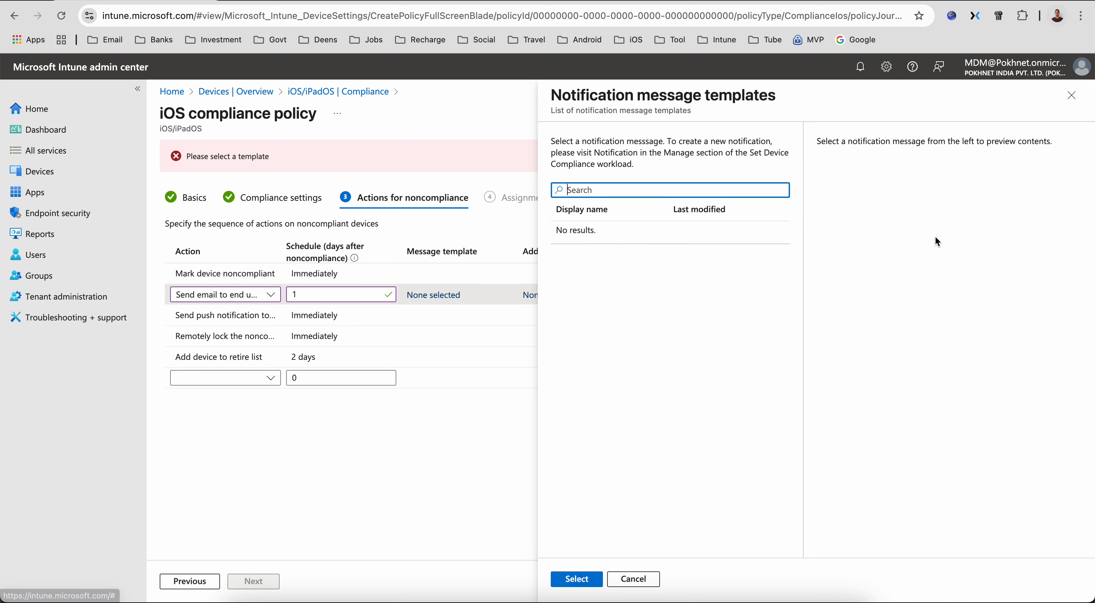
pyautogui.click(1071, 97)
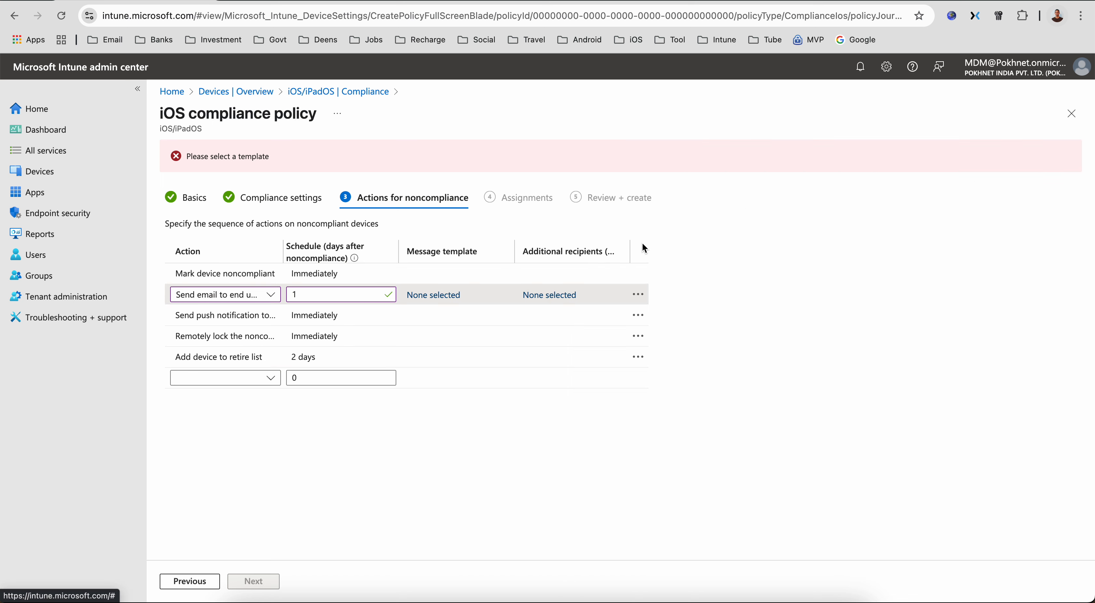
pyautogui.click(540, 294)
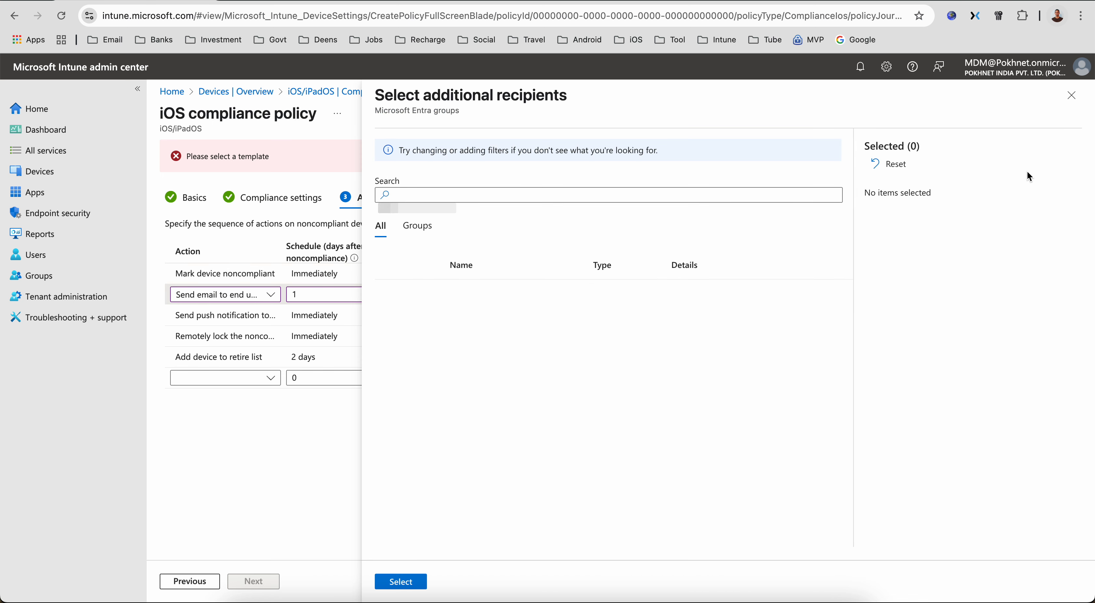
pyautogui.click(420, 230)
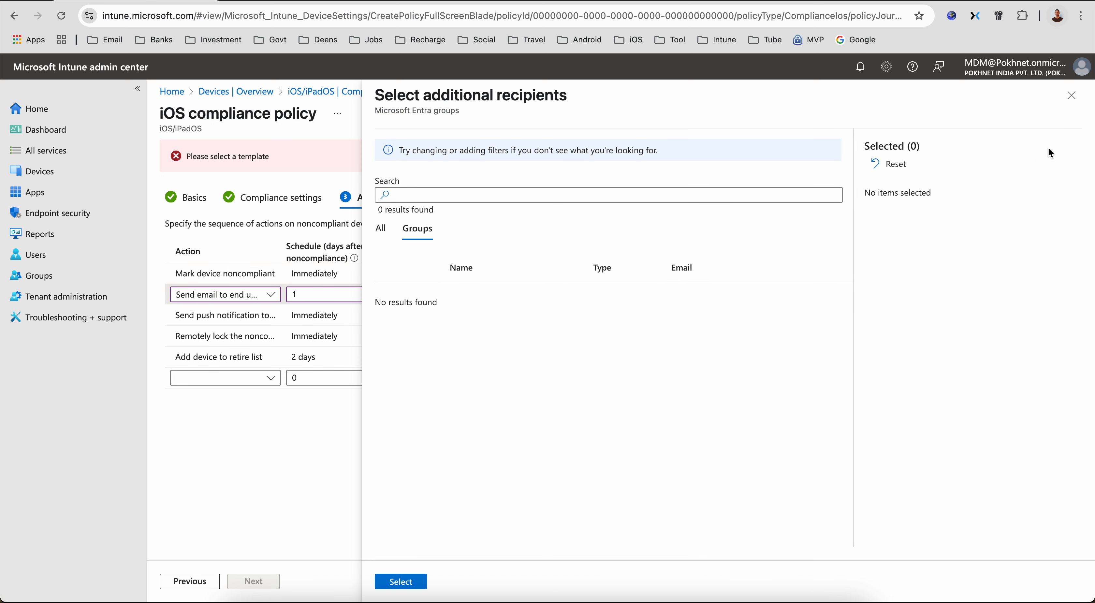
pyautogui.click(1071, 95)
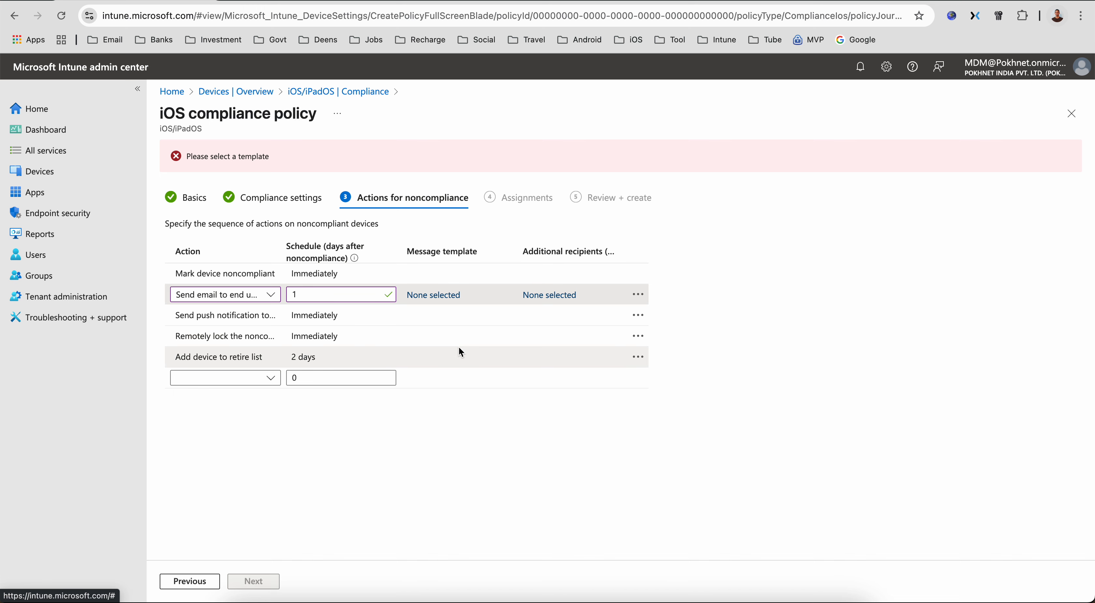
# - Remove the Send email to end user action from the noncompliance actions
pyautogui.click(638, 295)
pyautogui.click(642, 321)
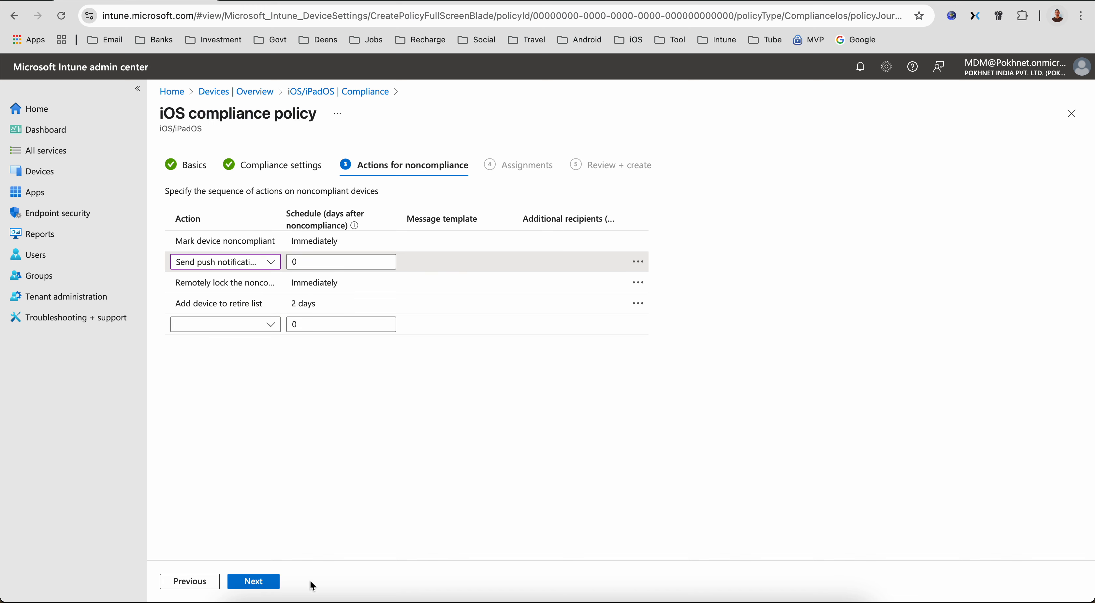
# - Assign the compliance policy to all devices and create it
pyautogui.click(272, 584)
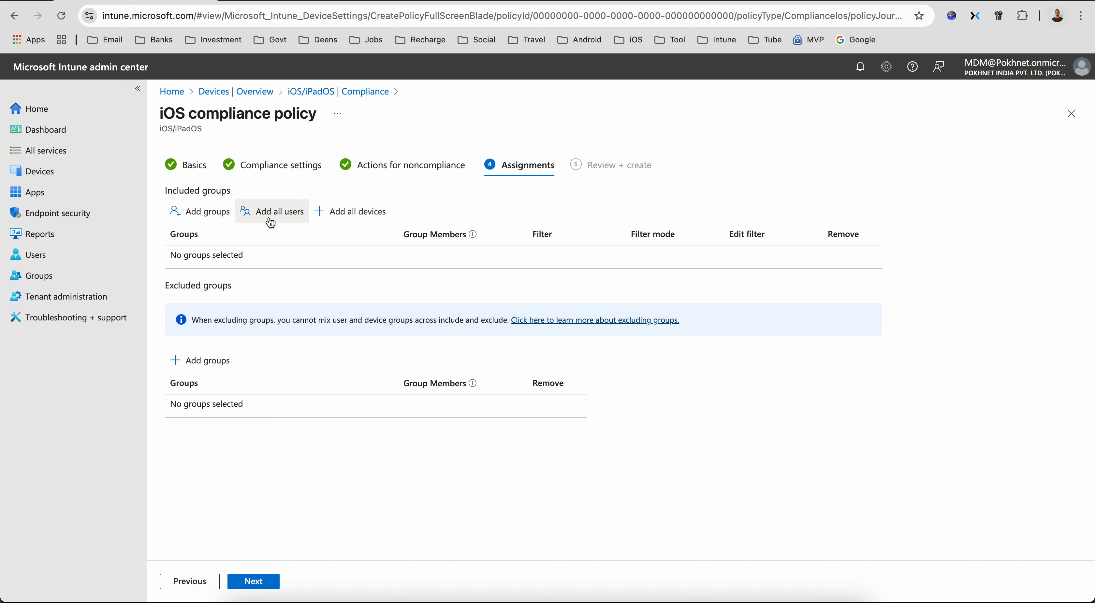
pyautogui.click(354, 212)
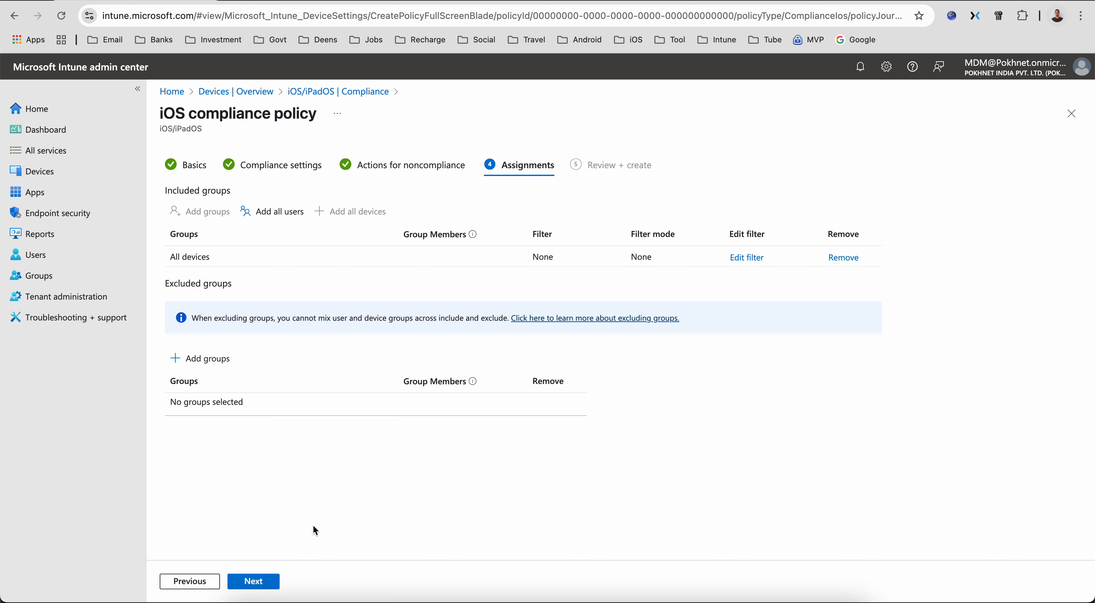
pyautogui.click(268, 581)
pyautogui.click(254, 581)
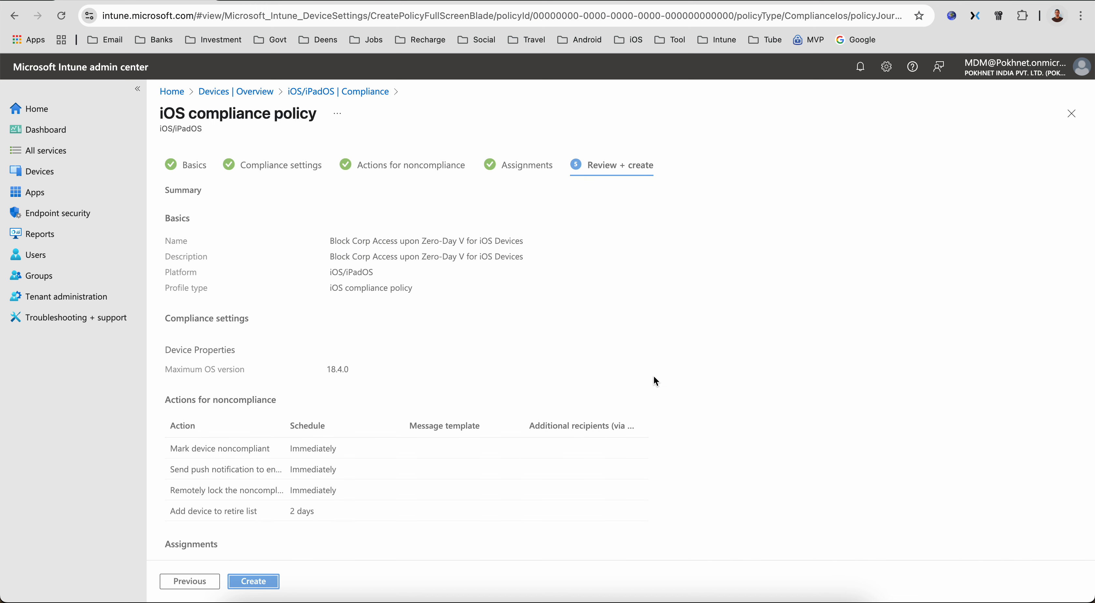
# - Go to app protection policies and start creating a new iOS/iPadOS app protection policy
pyautogui.click(361, 91)
pyautogui.click(437, 171)
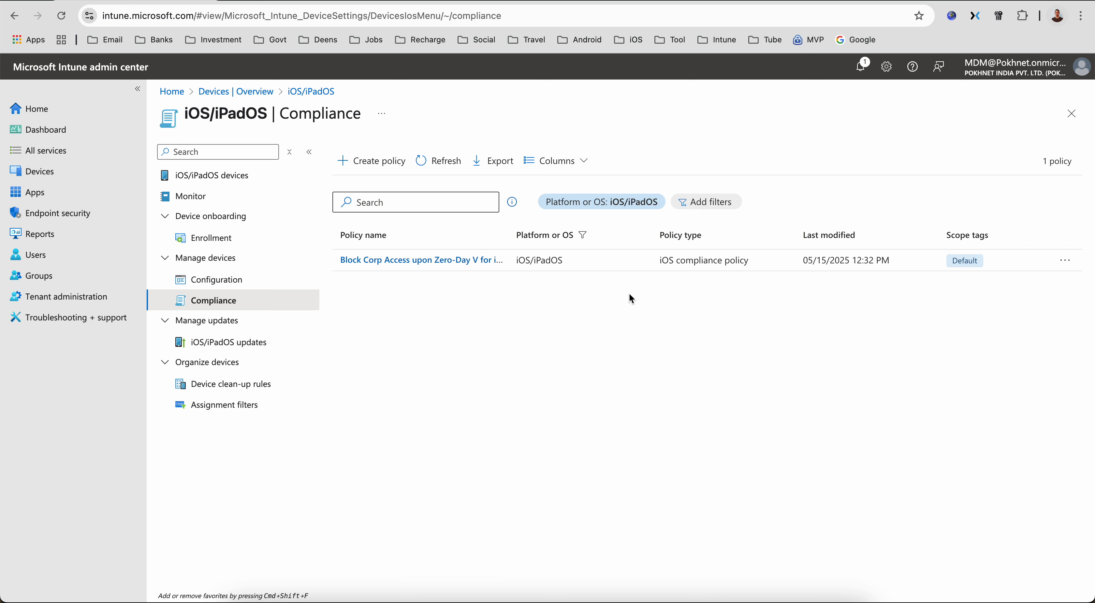
pyautogui.click(107, 190)
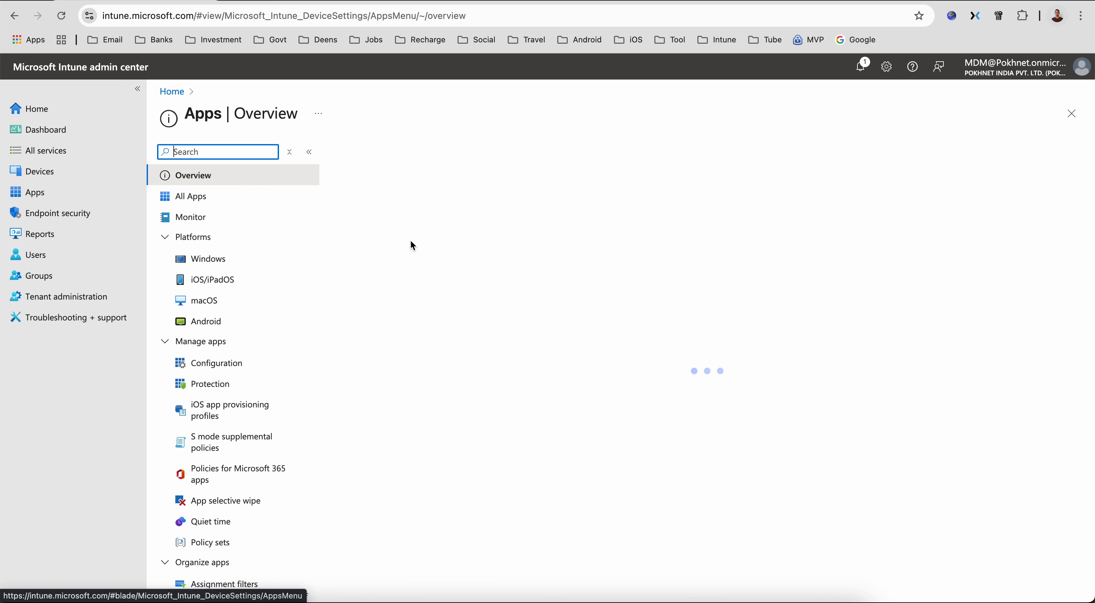
pyautogui.click(255, 384)
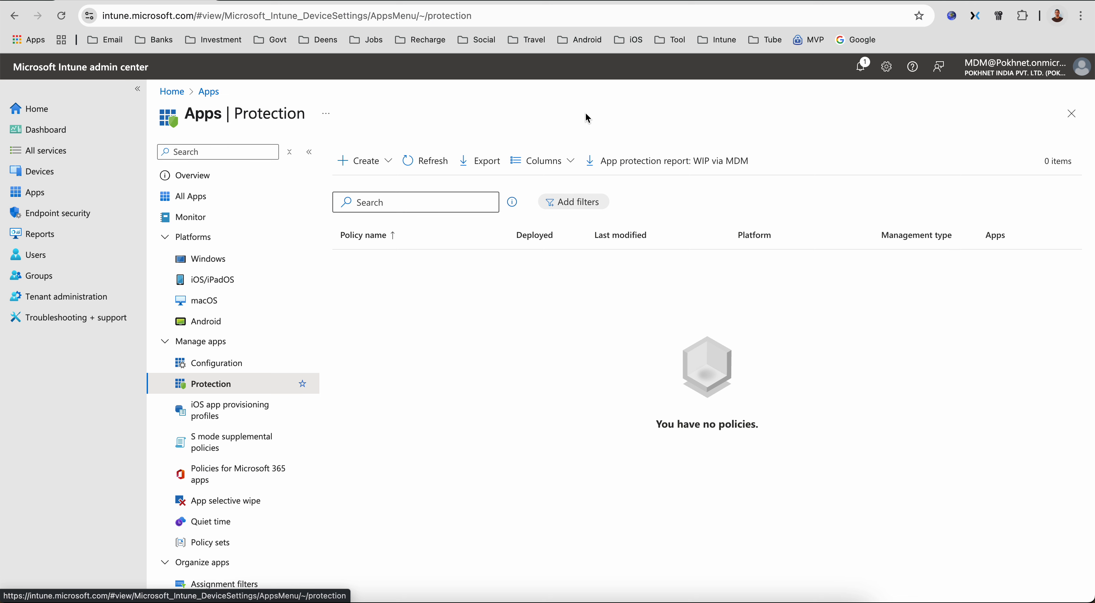
pyautogui.click(385, 161)
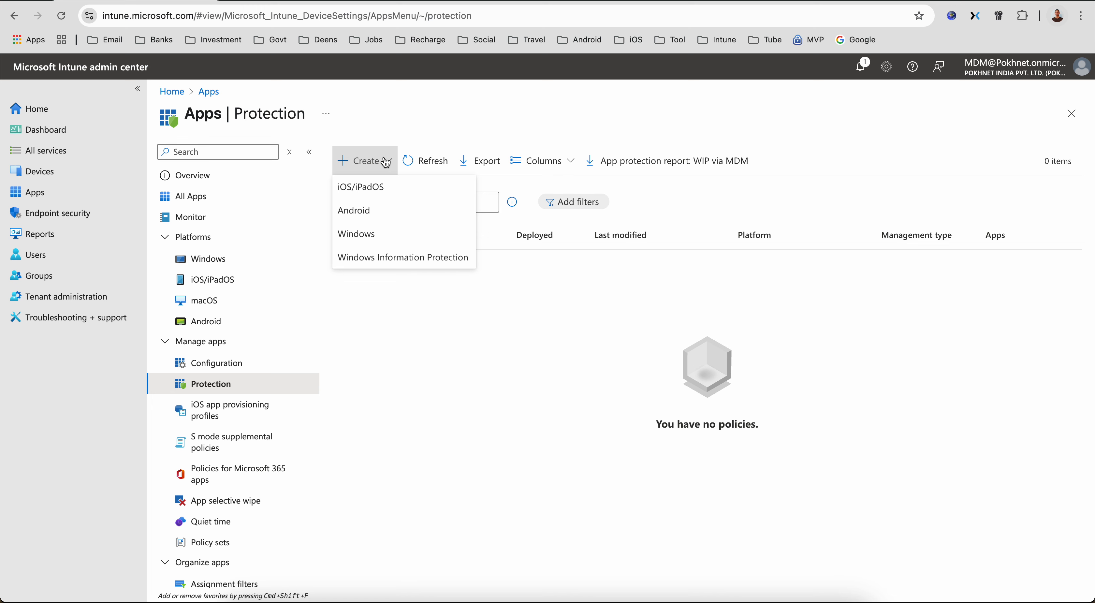
pyautogui.click(382, 188)
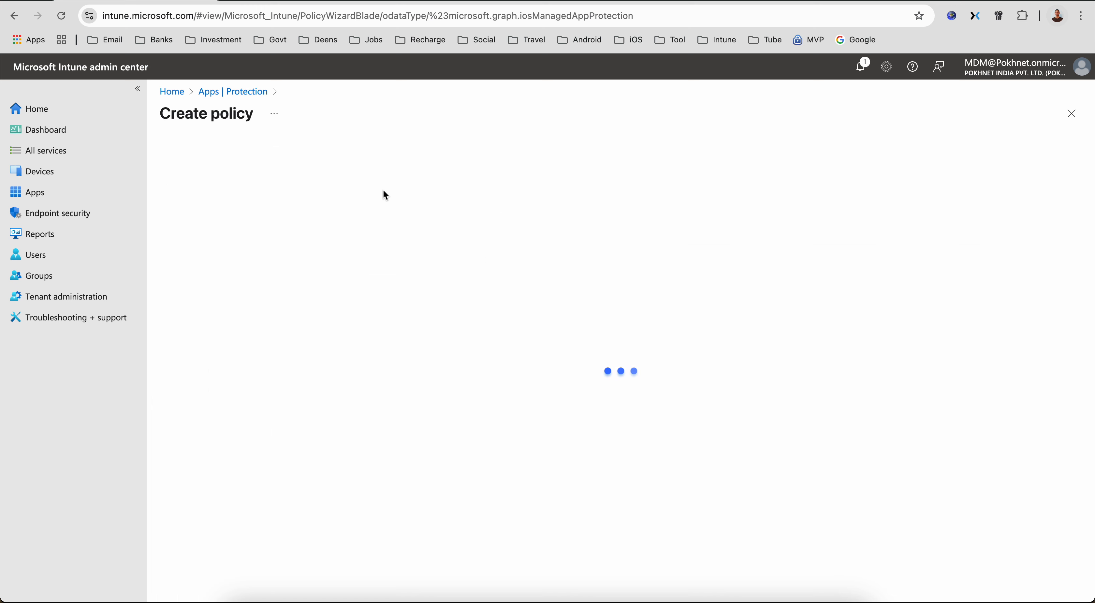
# - Name the app protection policy MAM APP iOS Policy and continue to Apps
pyautogui.click(383, 190)
pyautogui.write('MAM ')
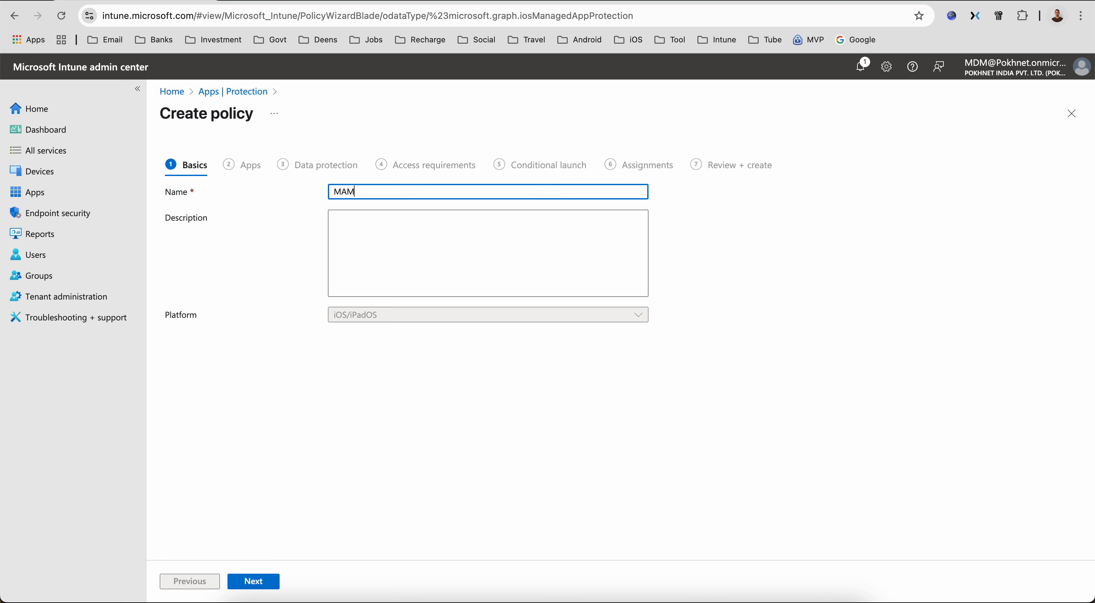
pyautogui.write('APP iOS Policy')
pyautogui.click(264, 580)
# - Target the policy to All Microsoft Apps and continue to Data protection
pyautogui.click(410, 244)
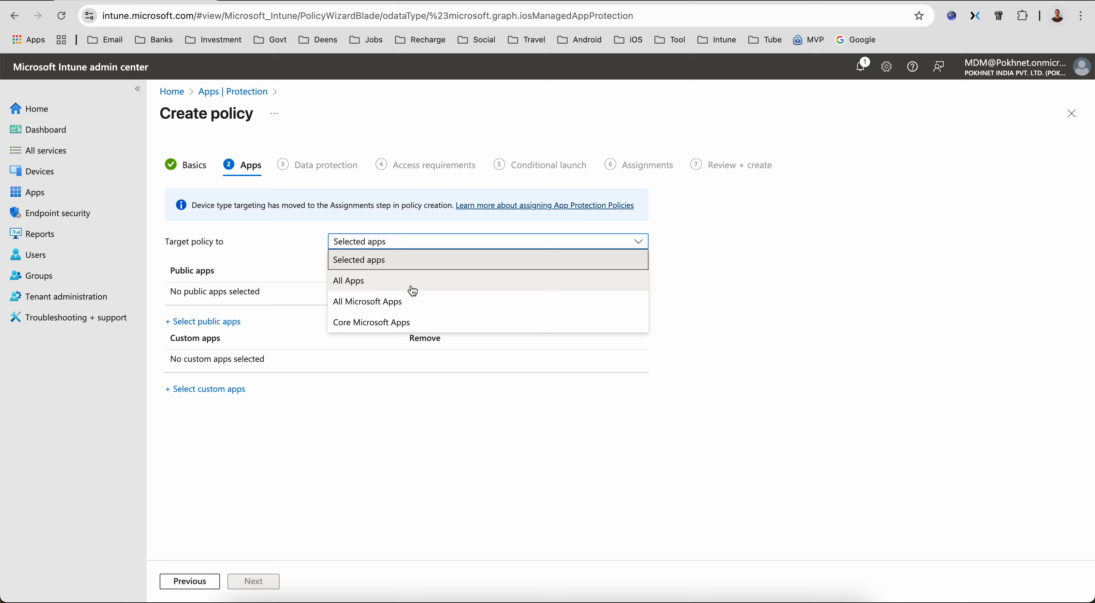
pyautogui.click(404, 301)
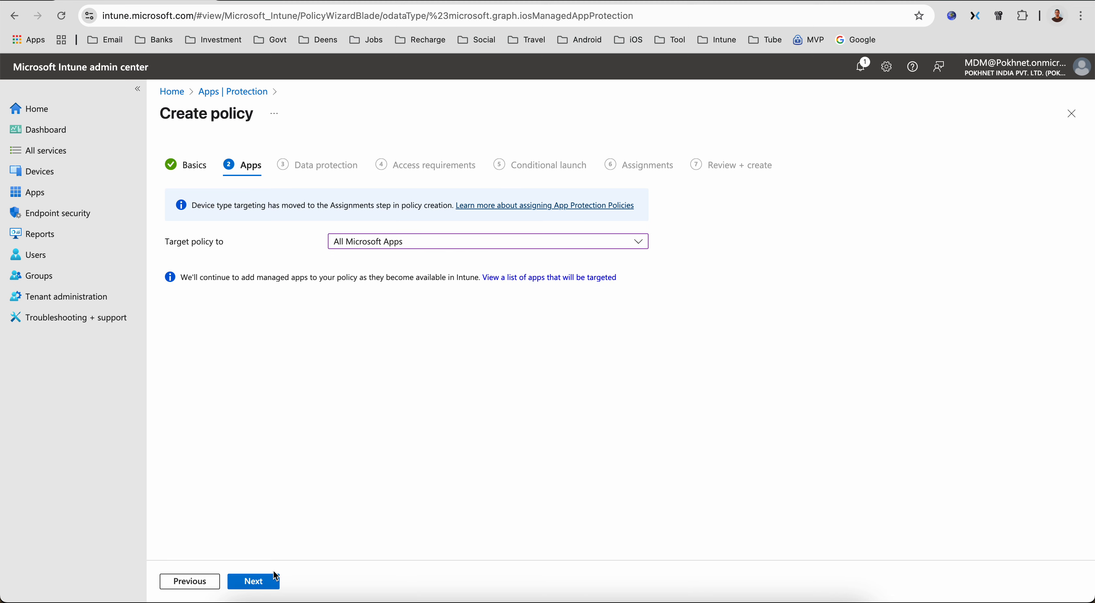
pyautogui.click(272, 579)
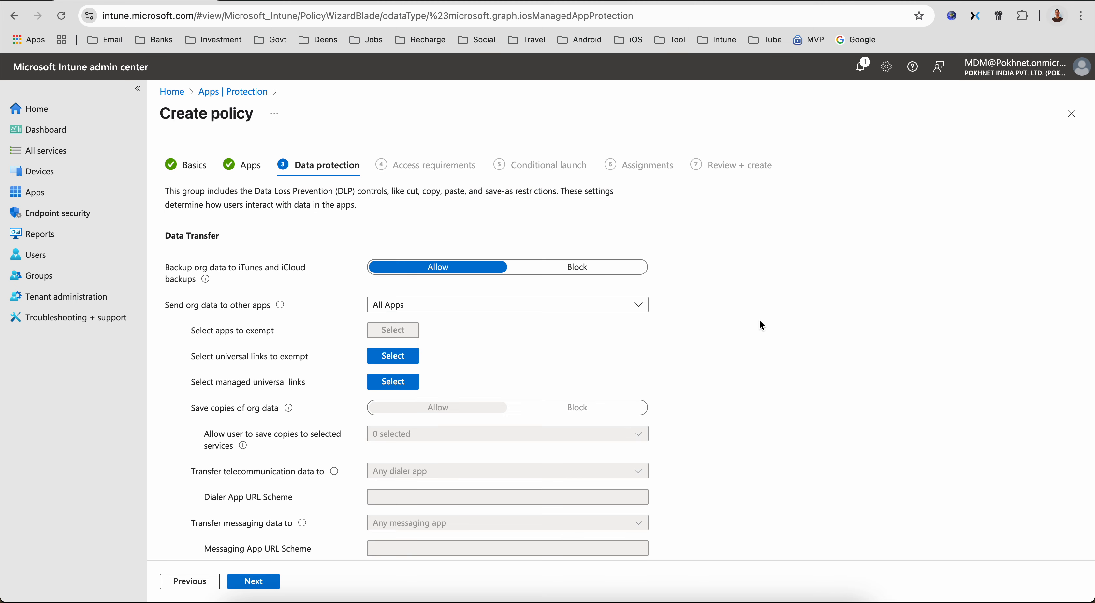
# - Keep the default data protection and access requirements settings and continue to Conditional launch
pyautogui.scroll(-8, 759, 319)
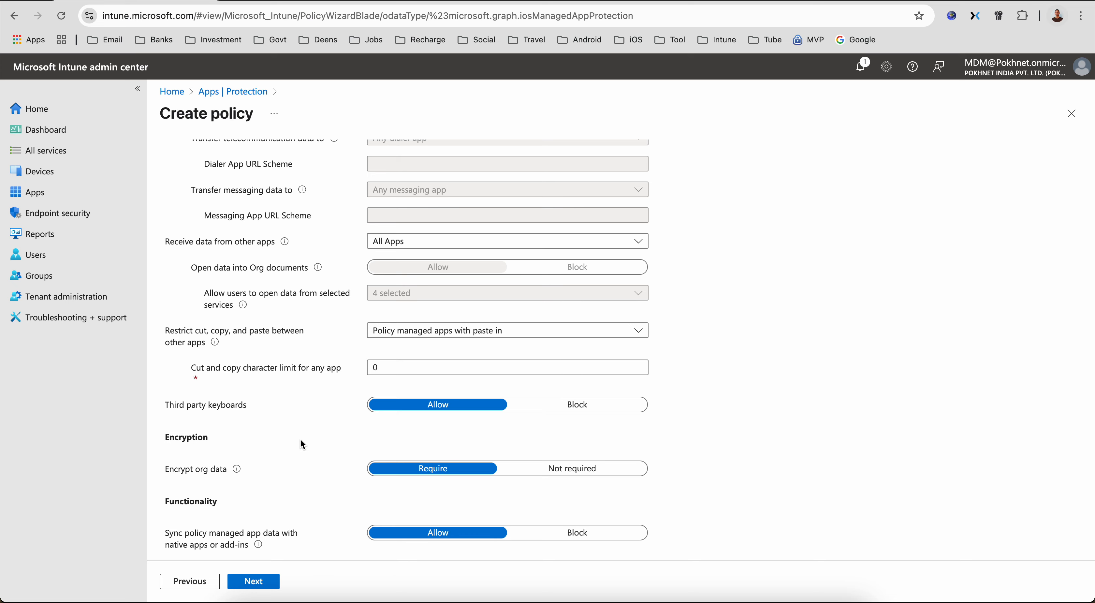
pyautogui.scroll(-5, 299, 437)
pyautogui.click(260, 585)
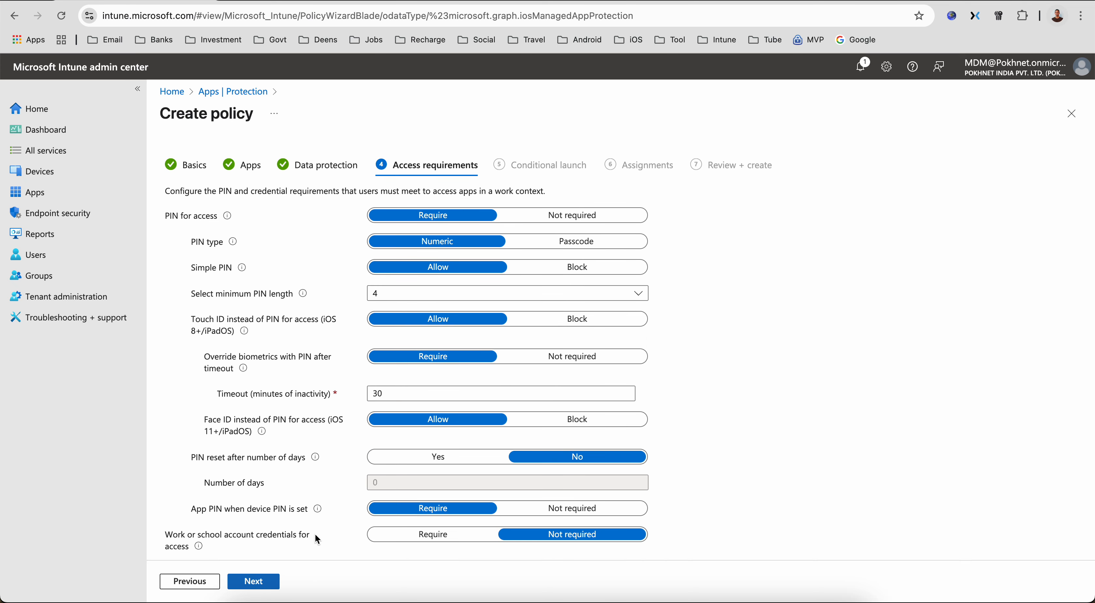
pyautogui.scroll(-2, 811, 346)
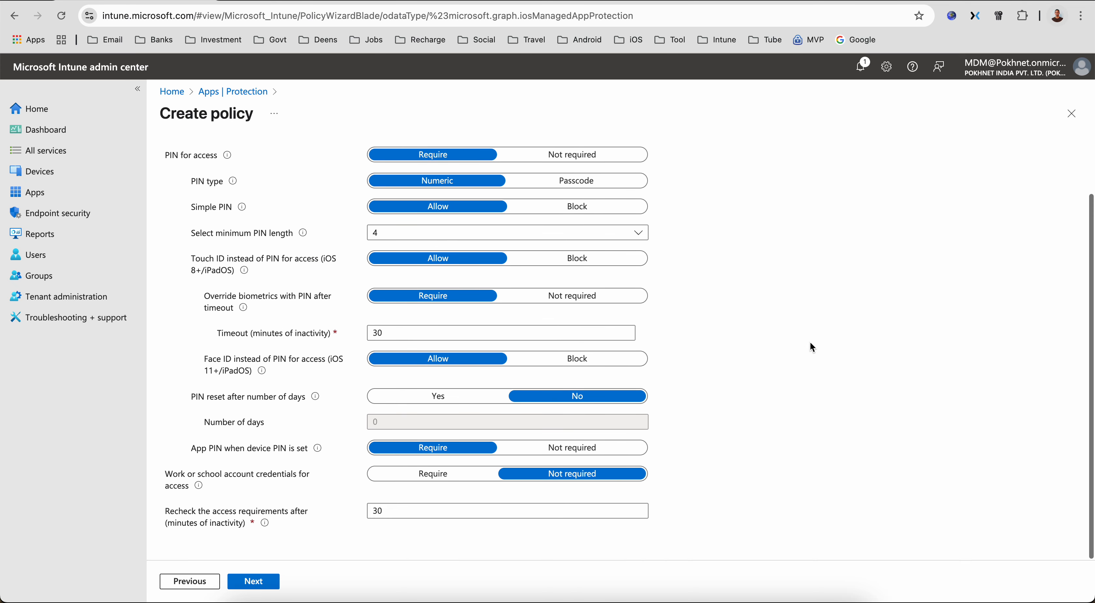
pyautogui.click(272, 582)
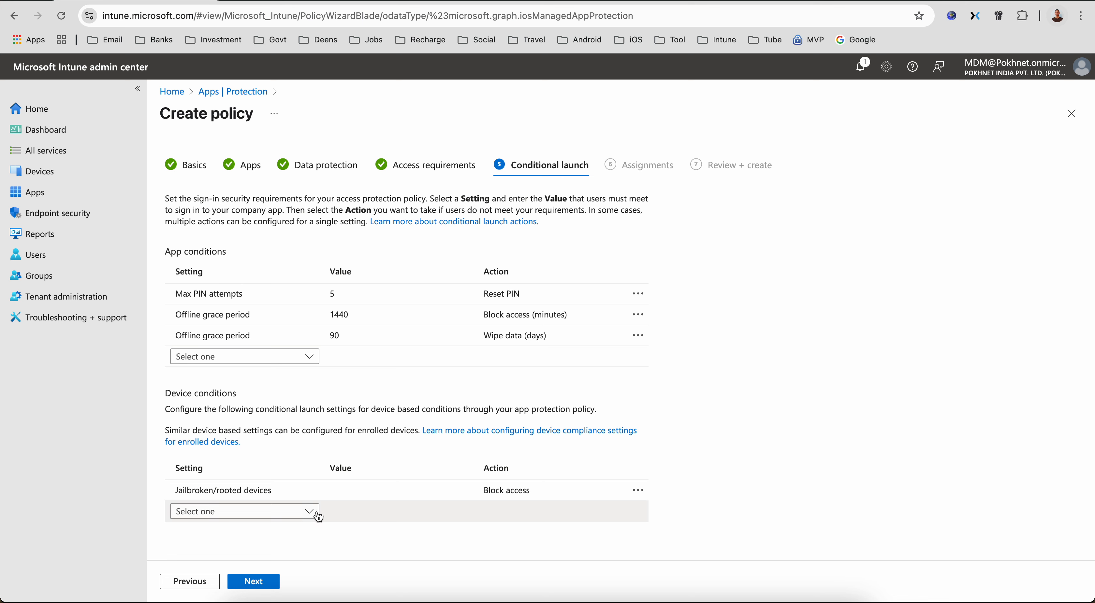
# - Add a Max OS version device condition with the value 18.4.0
pyautogui.click(298, 513)
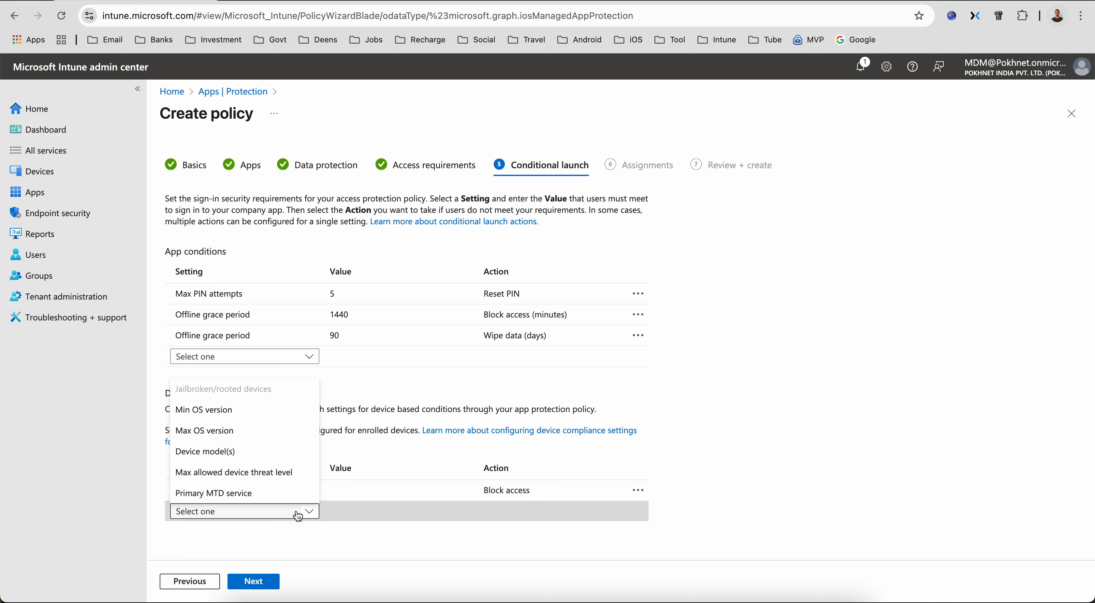
pyautogui.click(263, 432)
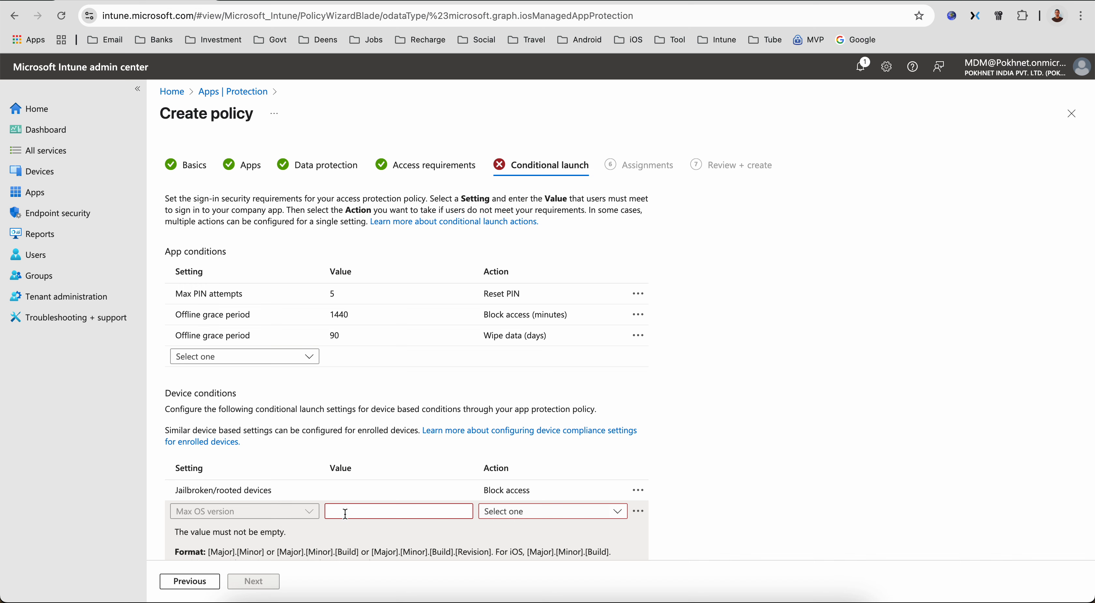
pyautogui.scroll(-3, 517, 427)
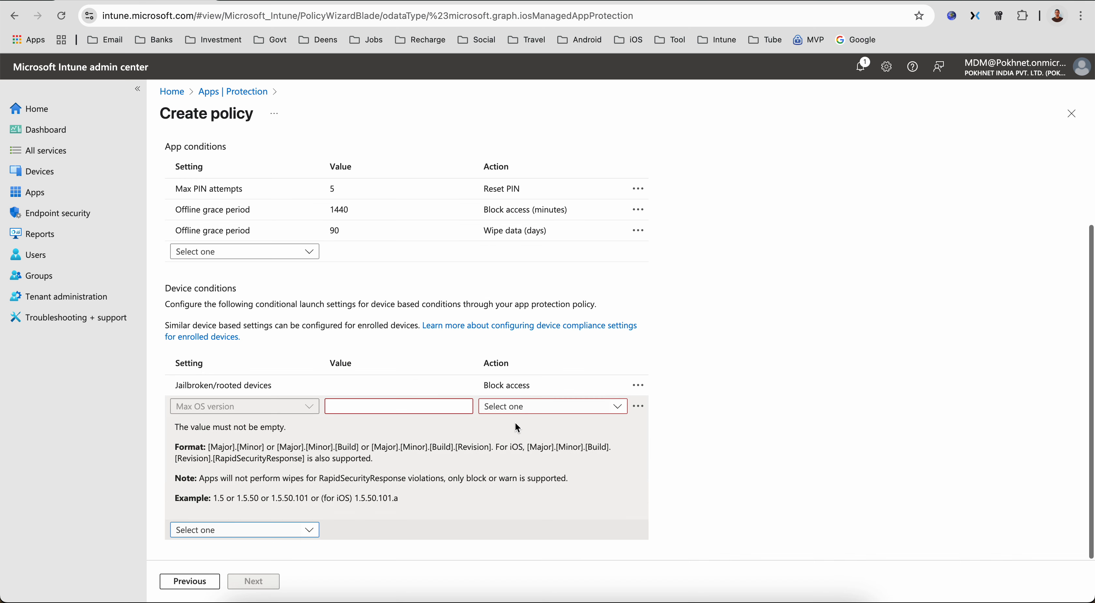
pyautogui.click(358, 408)
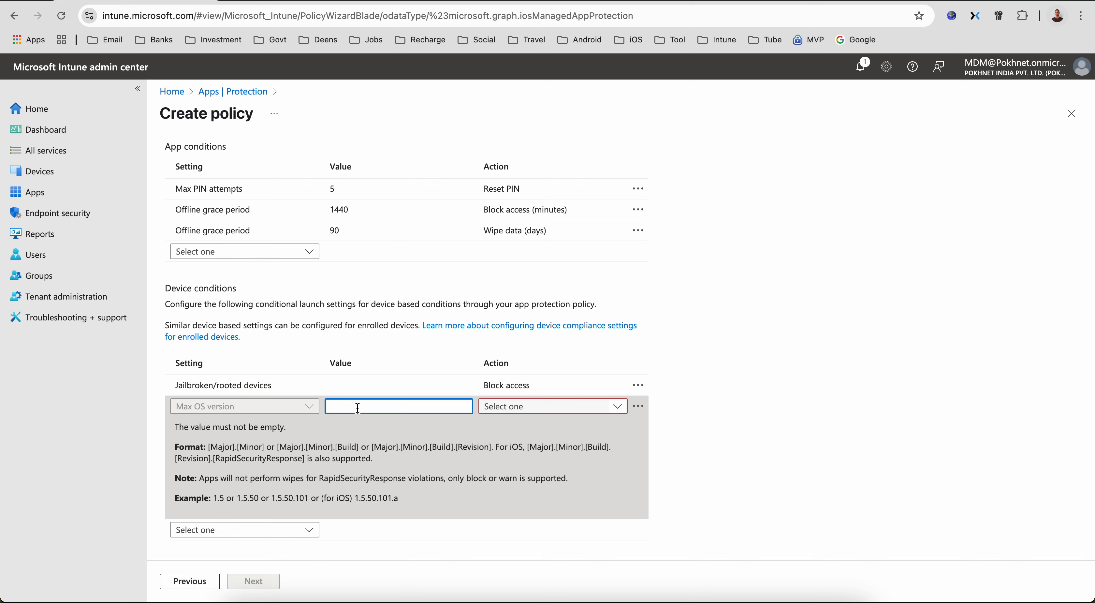
pyautogui.write('18.4.')
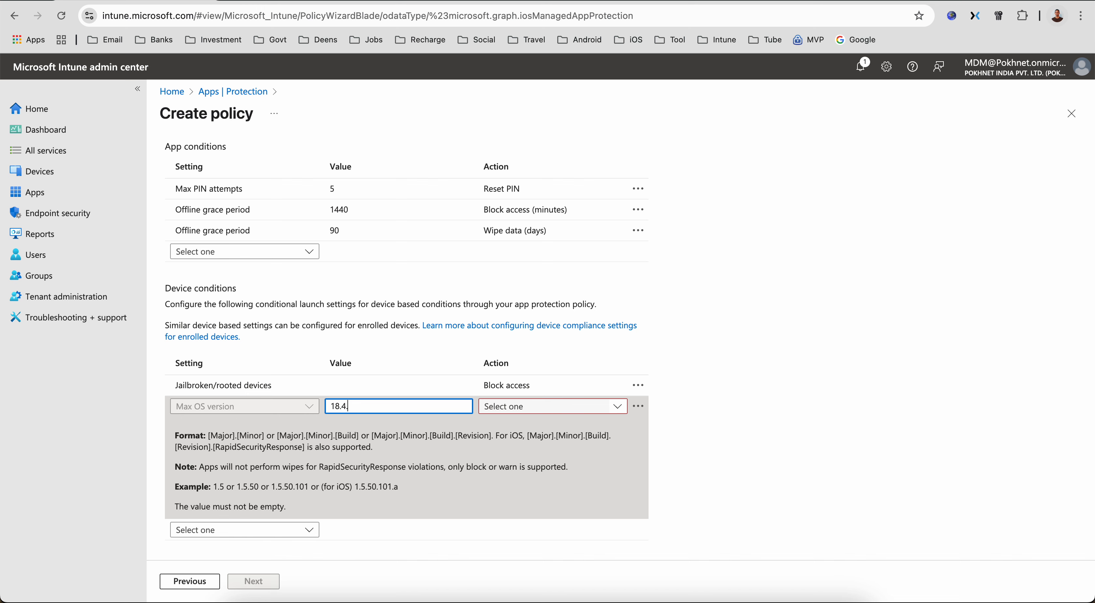
pyautogui.write('0')
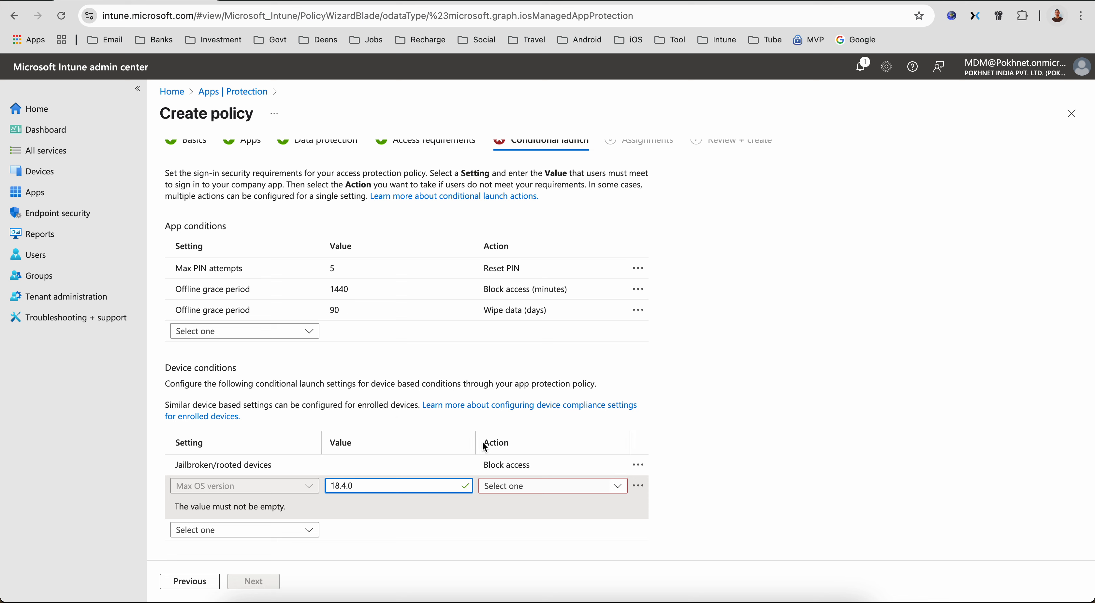
# - Set the action for the Max OS version 18.4.0 device condition to Block access
pyautogui.click(524, 488)
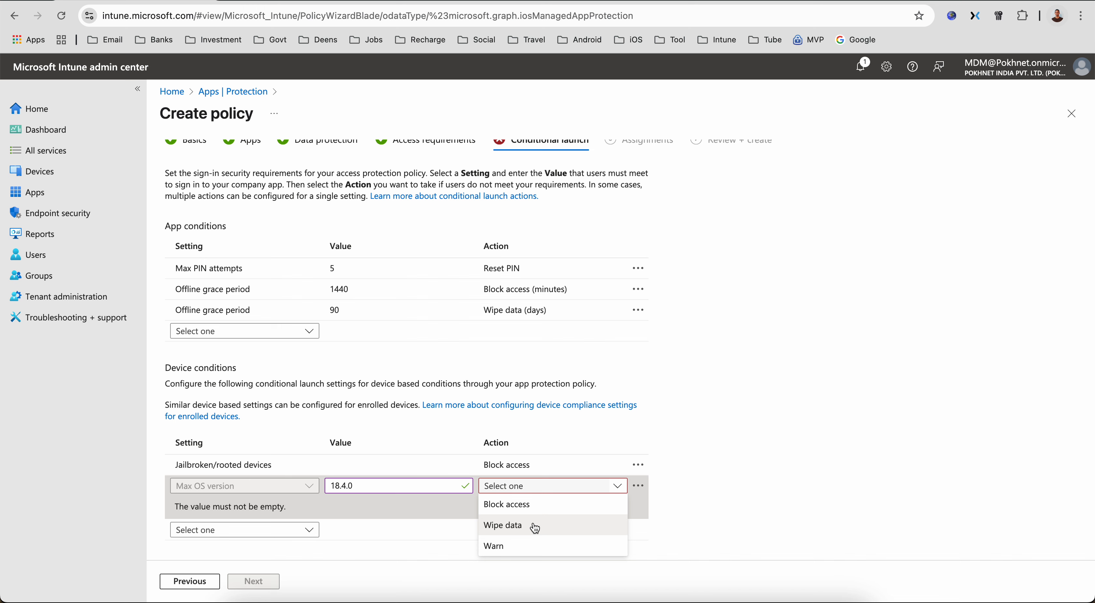
pyautogui.click(535, 508)
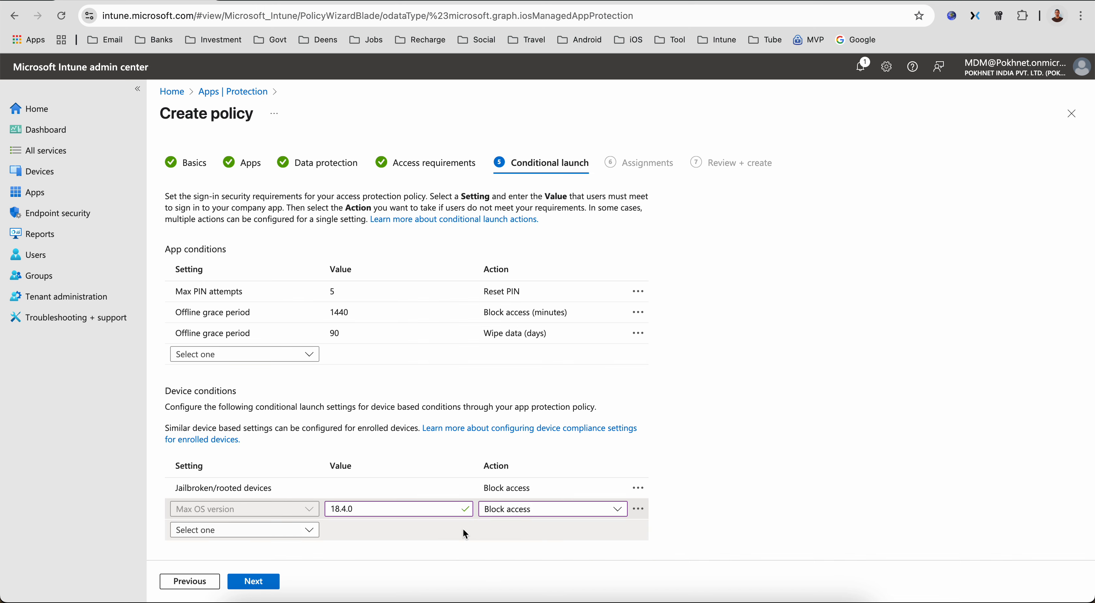
pyautogui.click(294, 530)
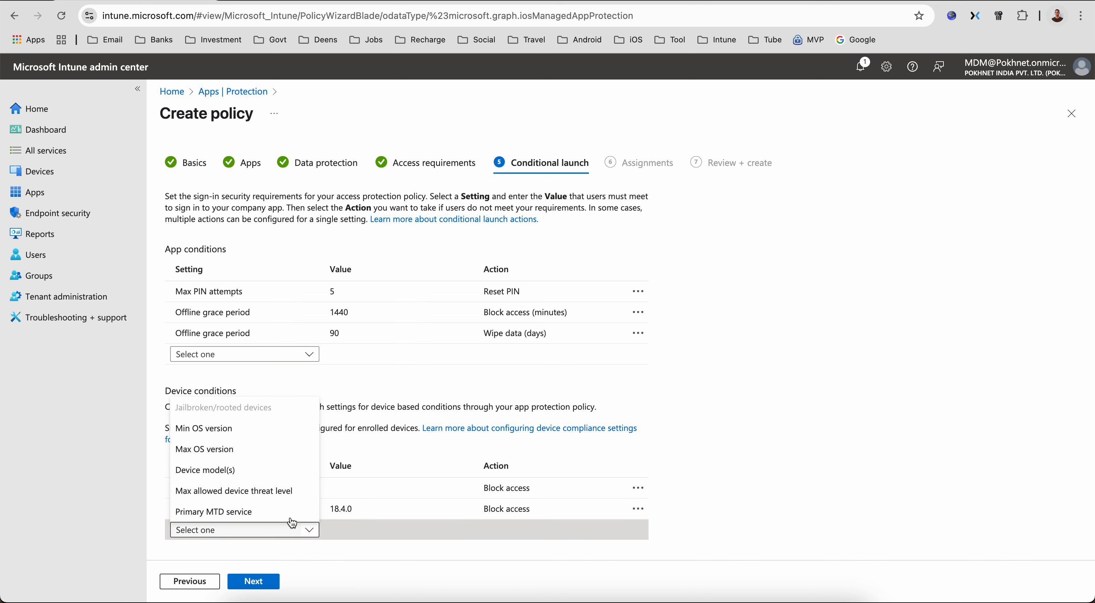
pyautogui.click(268, 450)
pyautogui.scroll(-1, 355, 494)
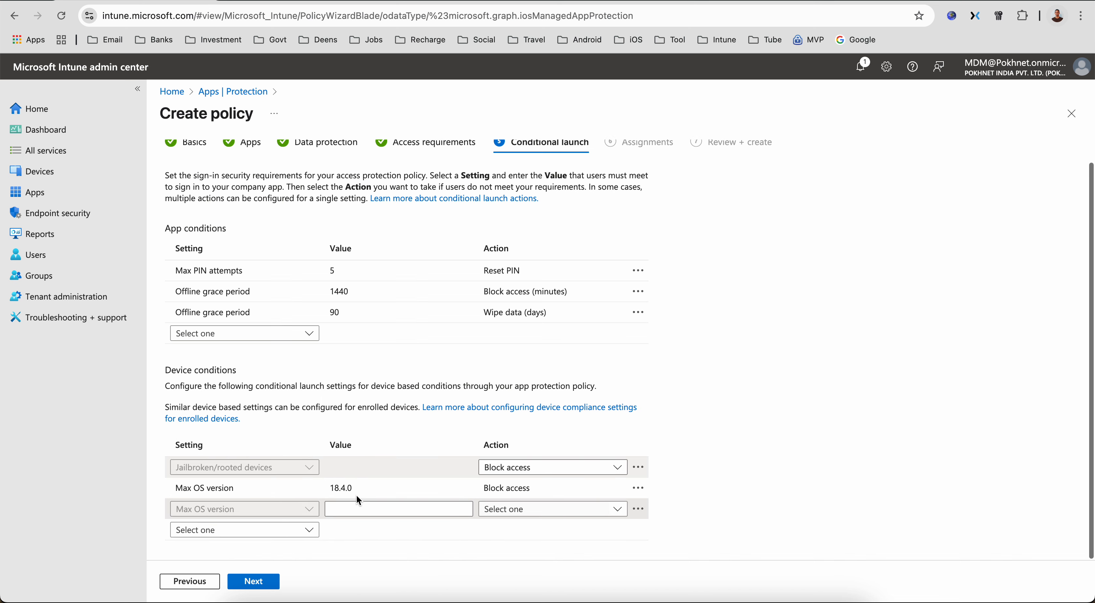
pyautogui.click(345, 507)
pyautogui.write('1')
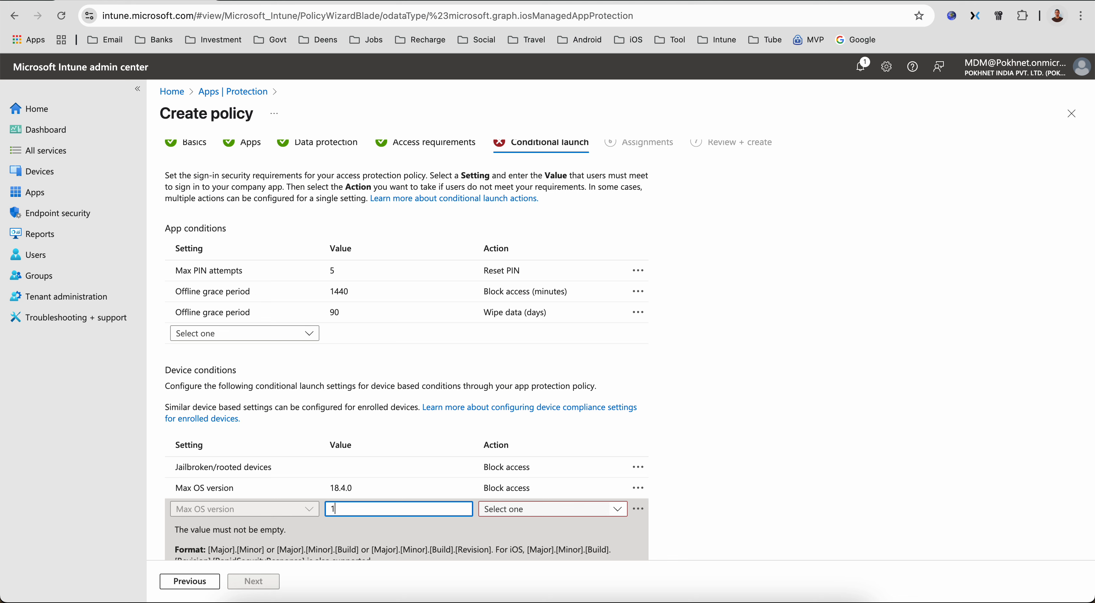
pyautogui.write('8.5.0')
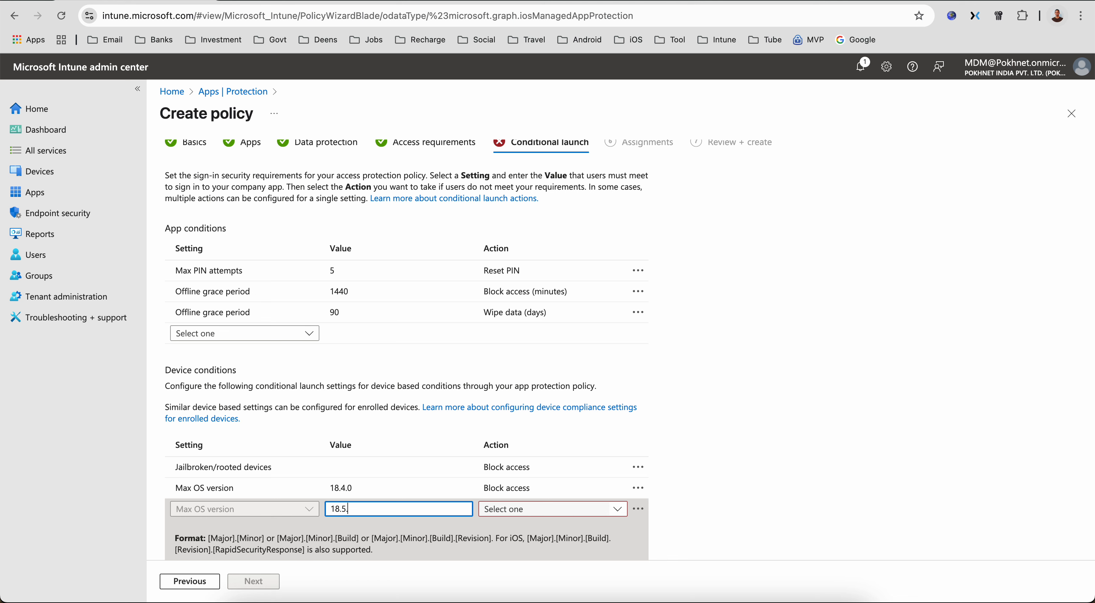
pyautogui.click(490, 512)
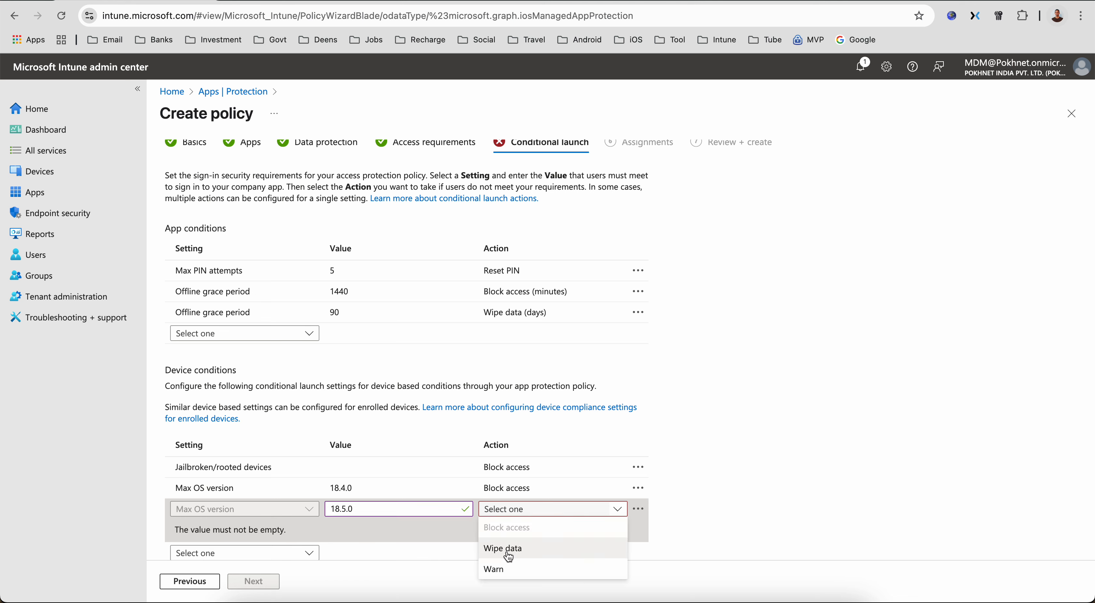
pyautogui.click(498, 569)
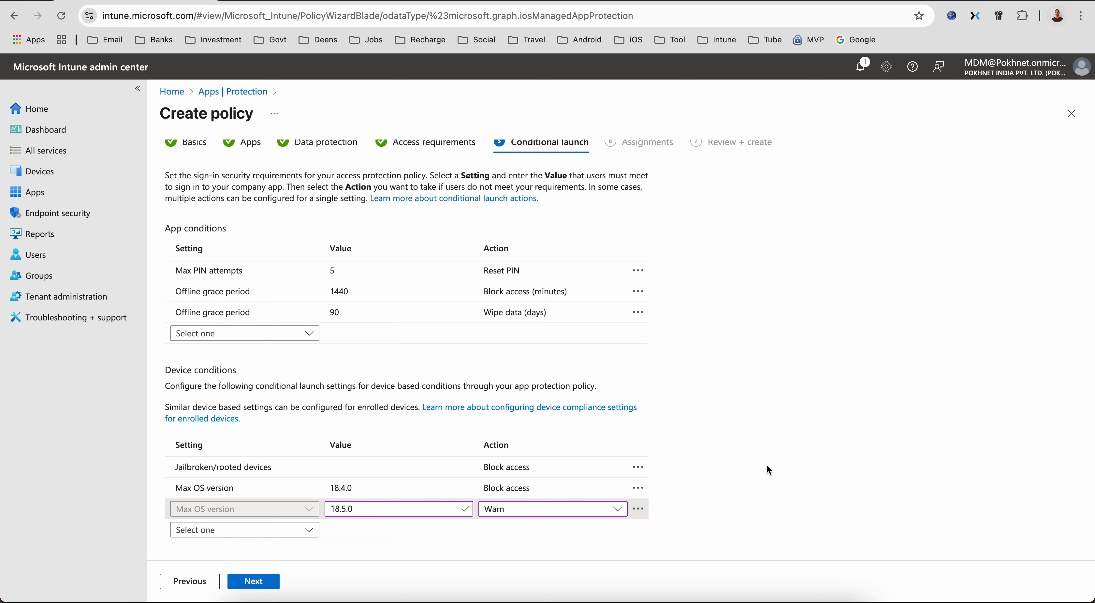
pyautogui.click(544, 515)
pyautogui.click(537, 545)
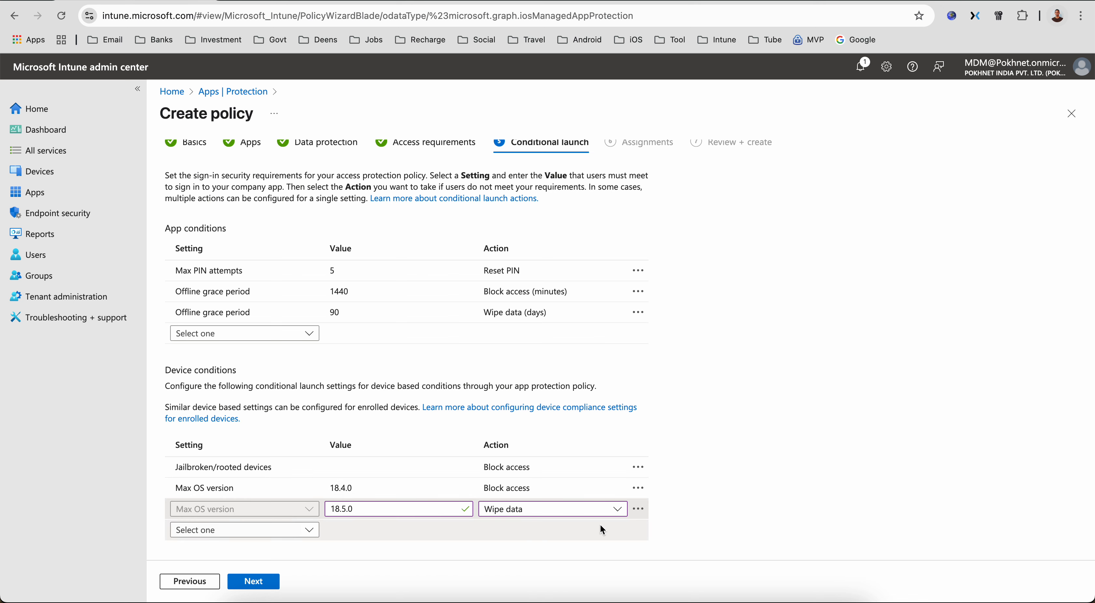
pyautogui.click(640, 510)
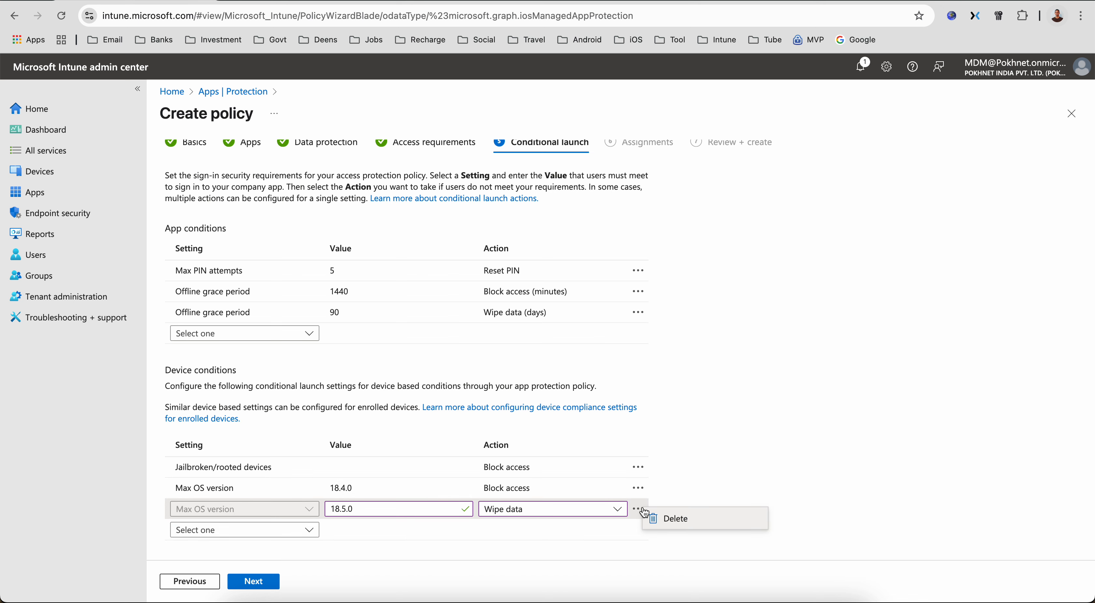
pyautogui.click(670, 518)
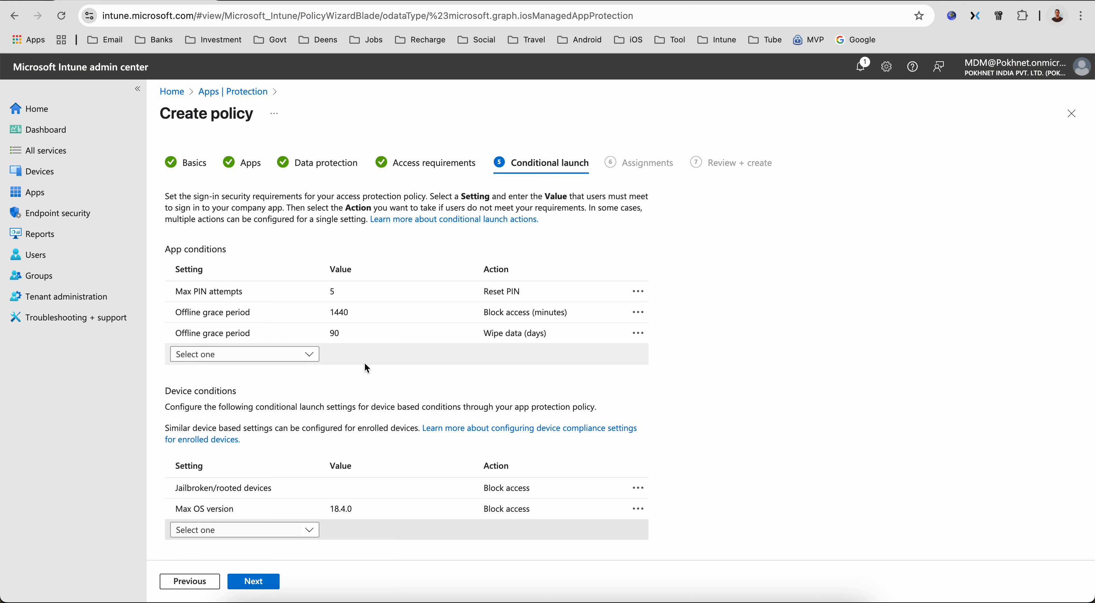
pyautogui.click(295, 354)
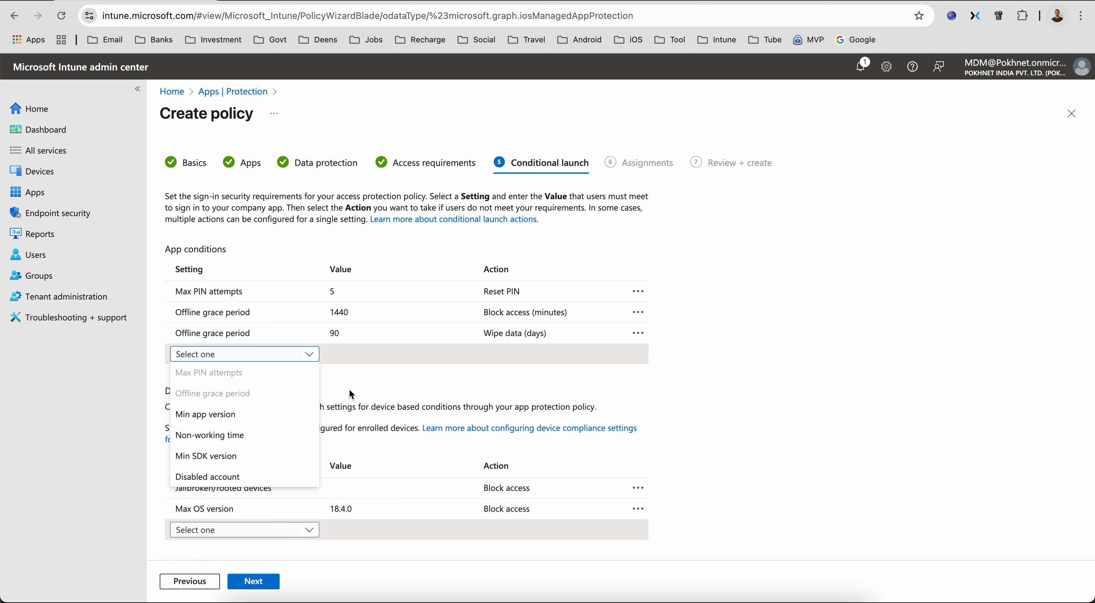
pyautogui.click(771, 405)
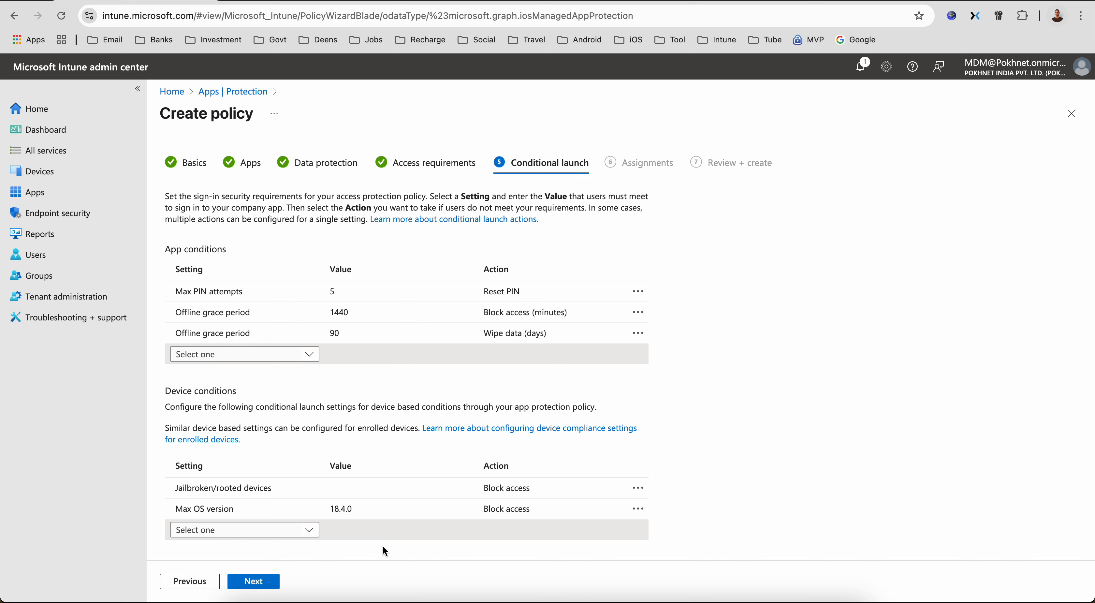
pyautogui.click(398, 508)
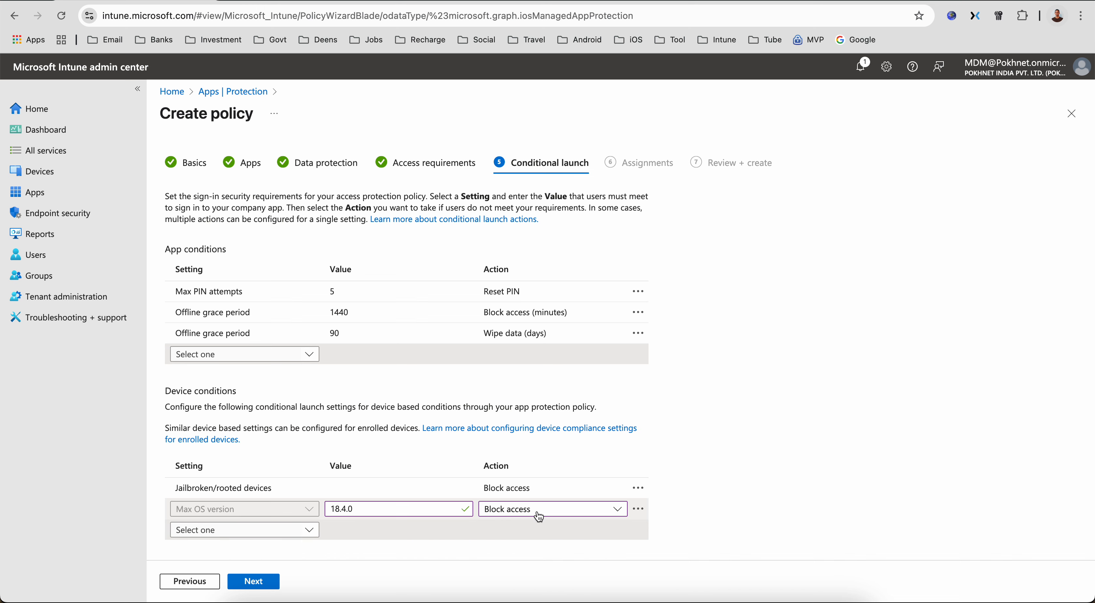
# - Continue to Assignments and browse the groups available to include, closing the picker without selecting any
pyautogui.click(261, 580)
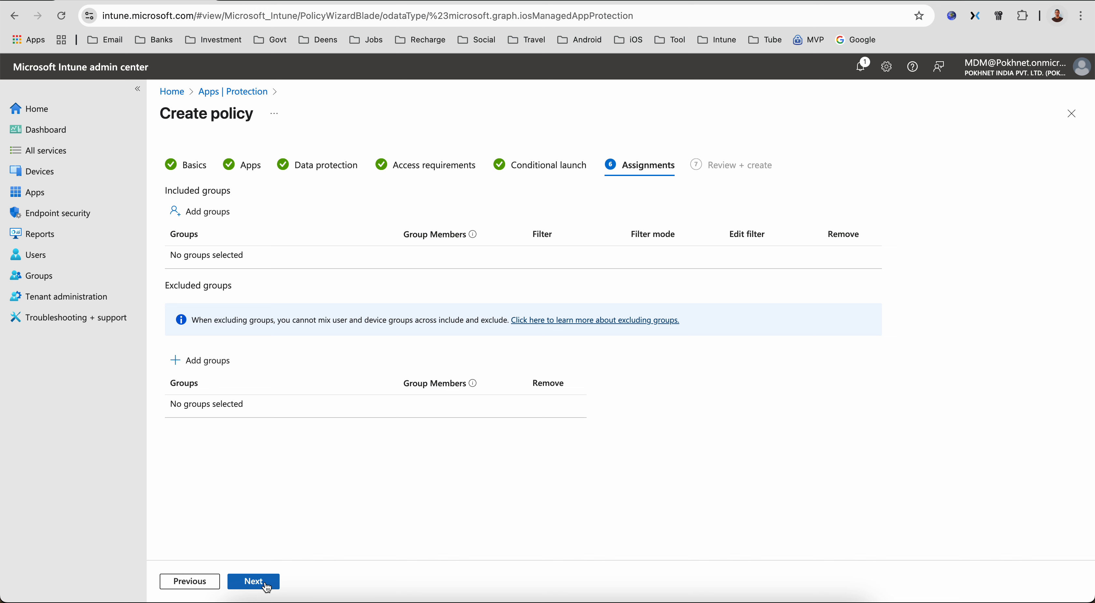
pyautogui.click(226, 214)
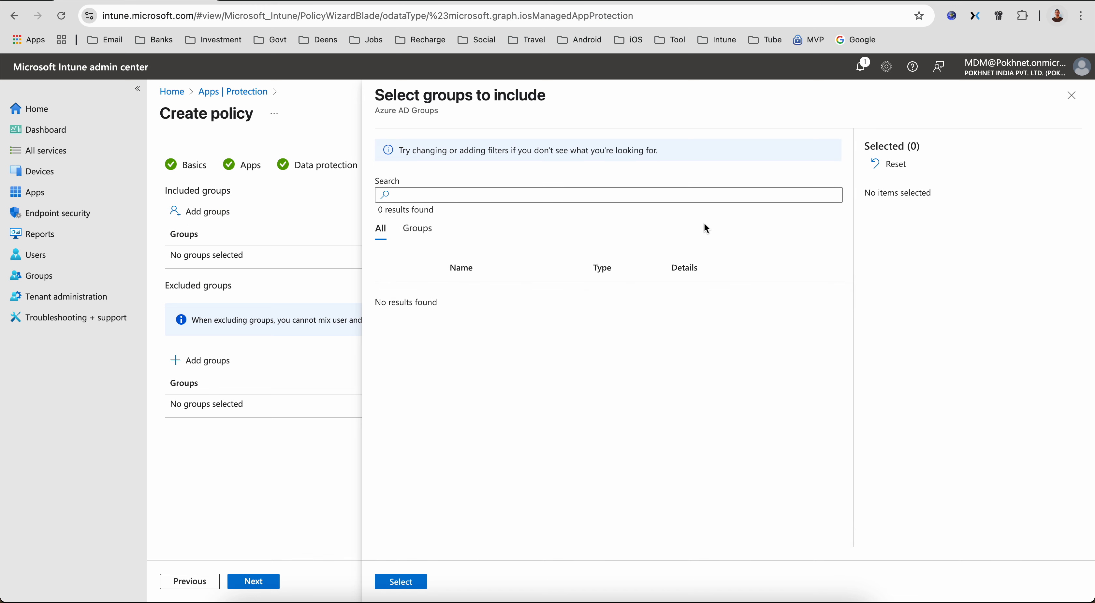
pyautogui.click(420, 231)
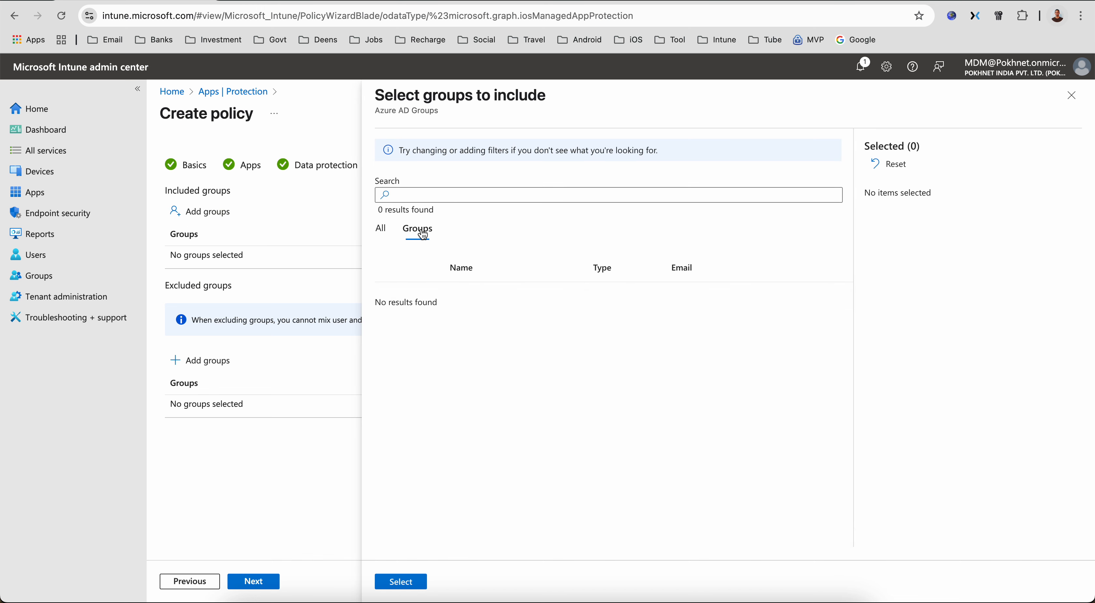
pyautogui.click(378, 230)
pyautogui.click(1071, 95)
pyautogui.click(222, 212)
pyautogui.click(418, 230)
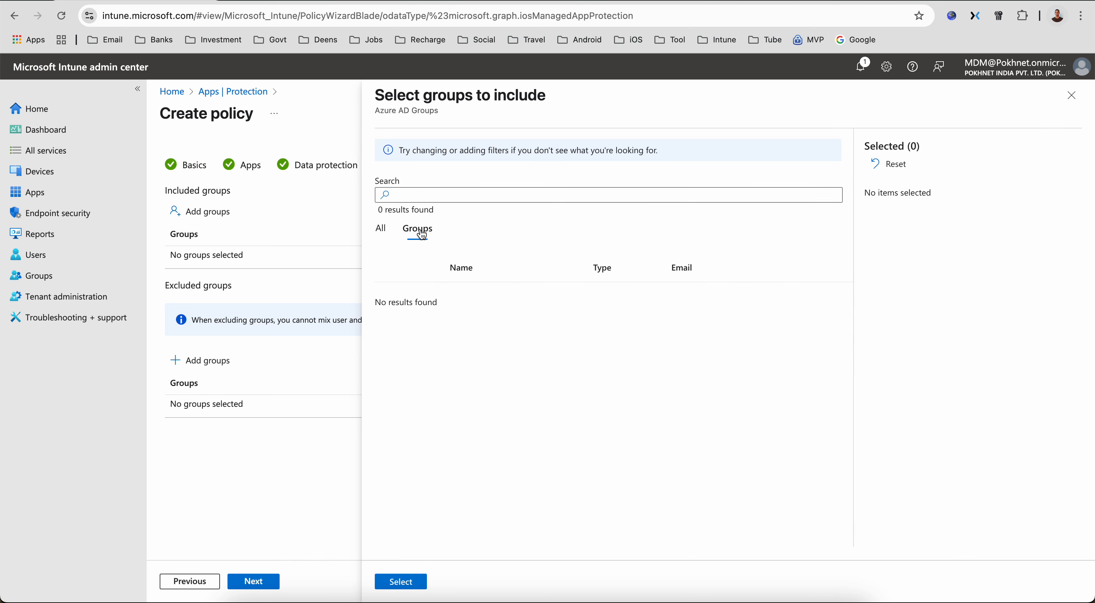
pyautogui.click(1071, 95)
# - Continue to Review + create and create the MAM APP iOS Policy app protection policy
pyautogui.click(254, 581)
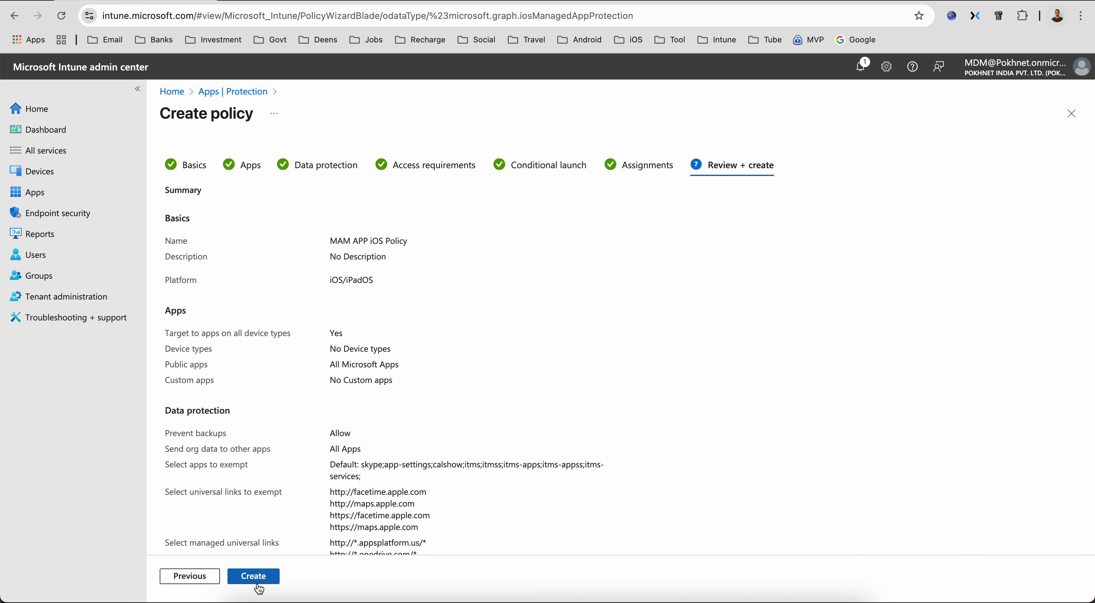
pyautogui.click(256, 578)
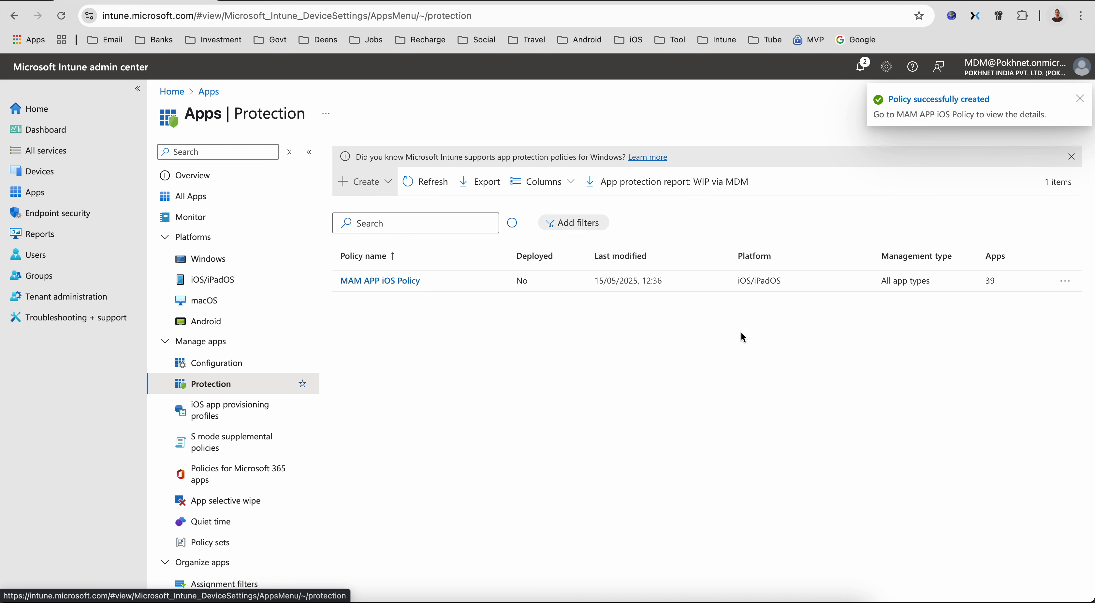